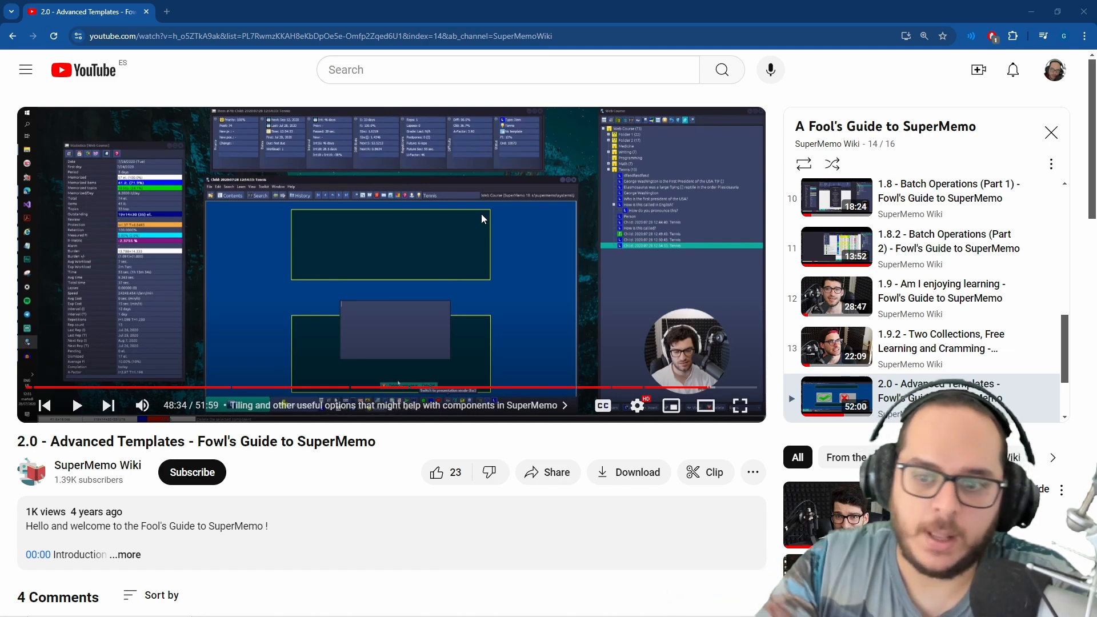
# Watch the Advanced Templates video in full screen, pausing at the Tile components command, the Tile arrangement dialog and the Component Order Editor.
pyautogui.click(740, 405)
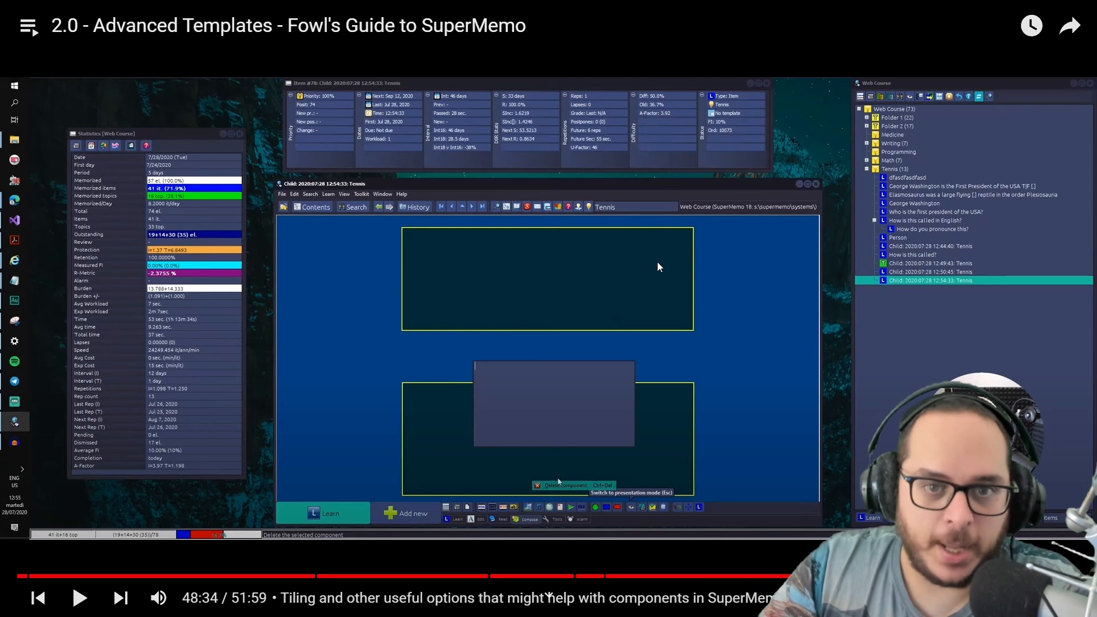
pyautogui.click(696, 287)
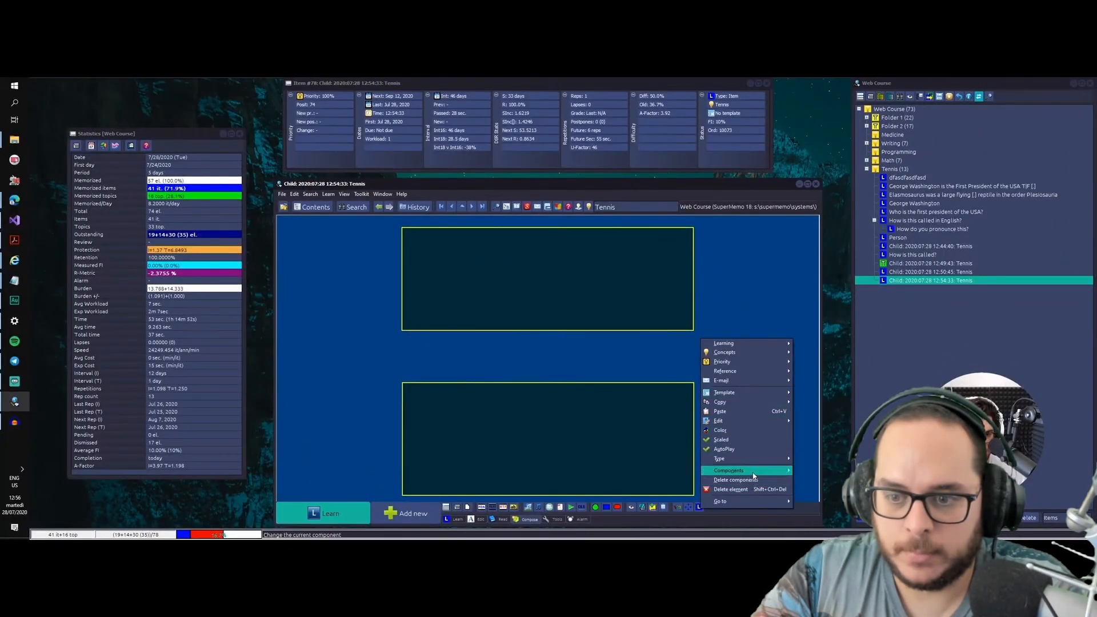
pyautogui.press('space')
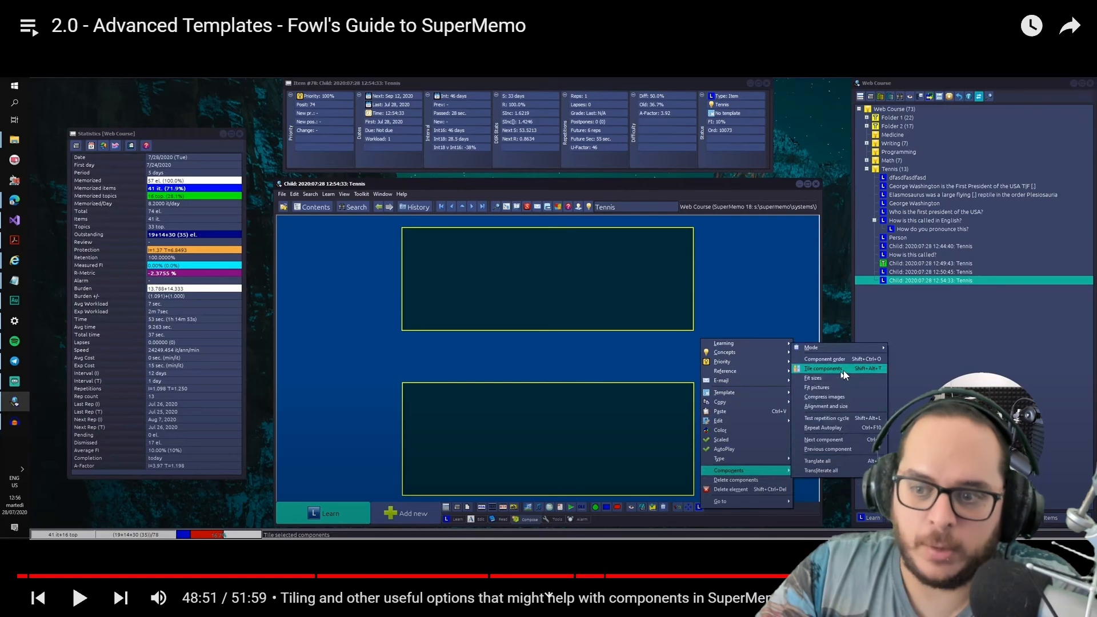
pyautogui.click(805, 278)
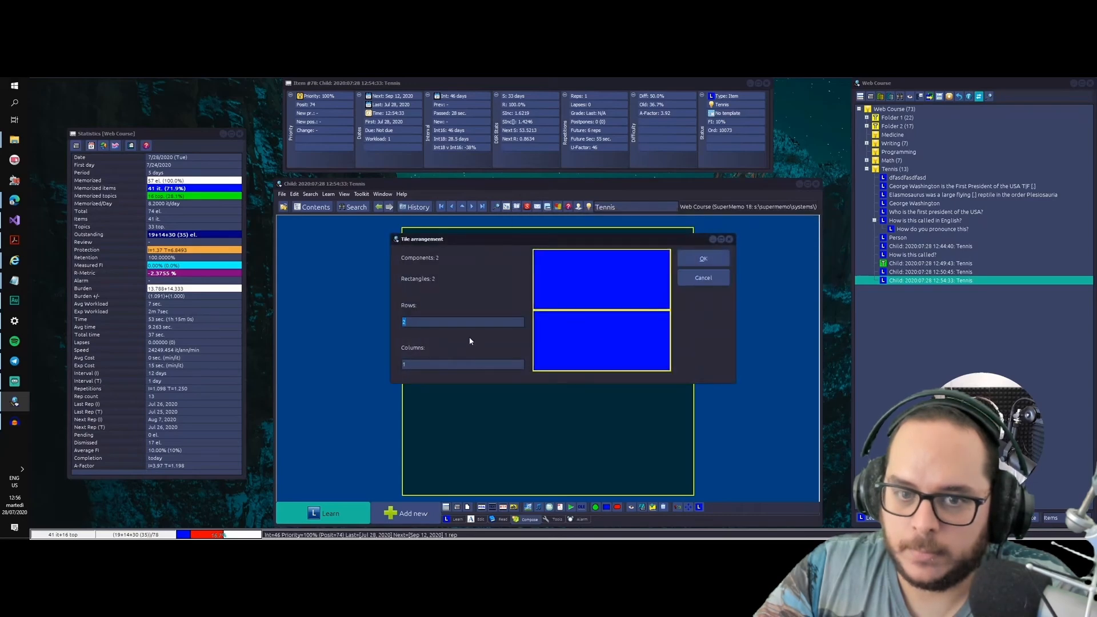
pyautogui.click(584, 315)
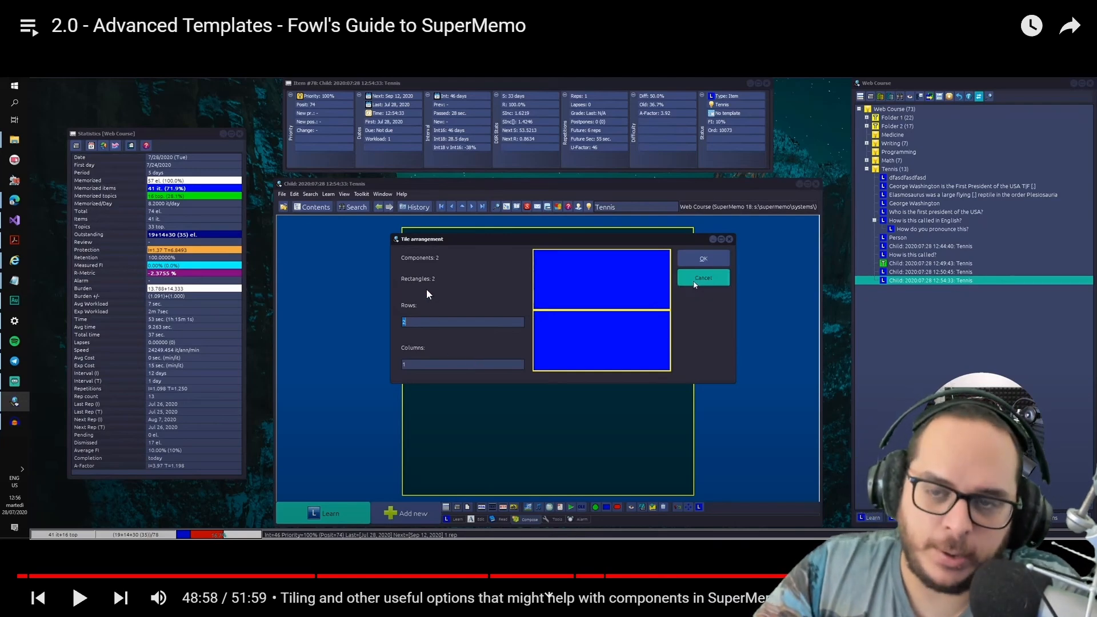
pyautogui.click(455, 281)
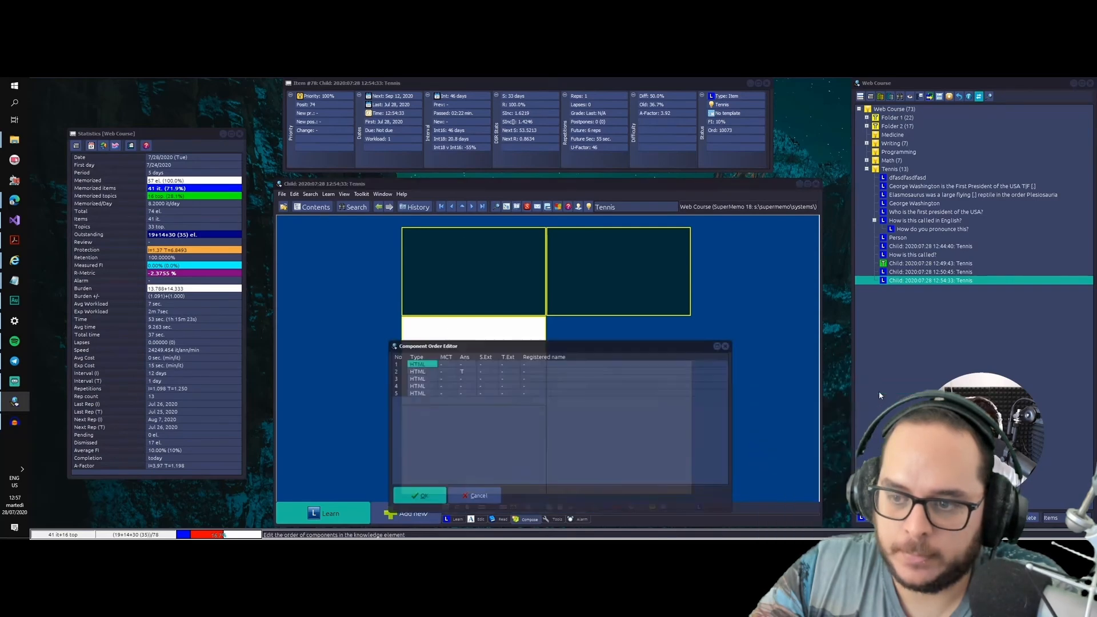
pyautogui.press('space')
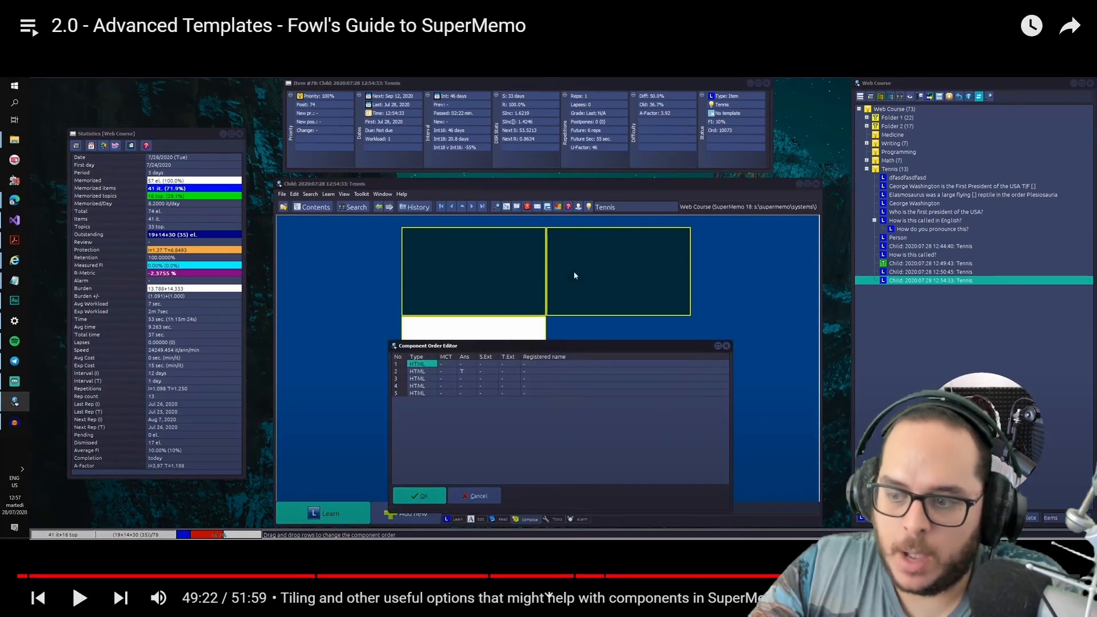
pyautogui.press('Escape')
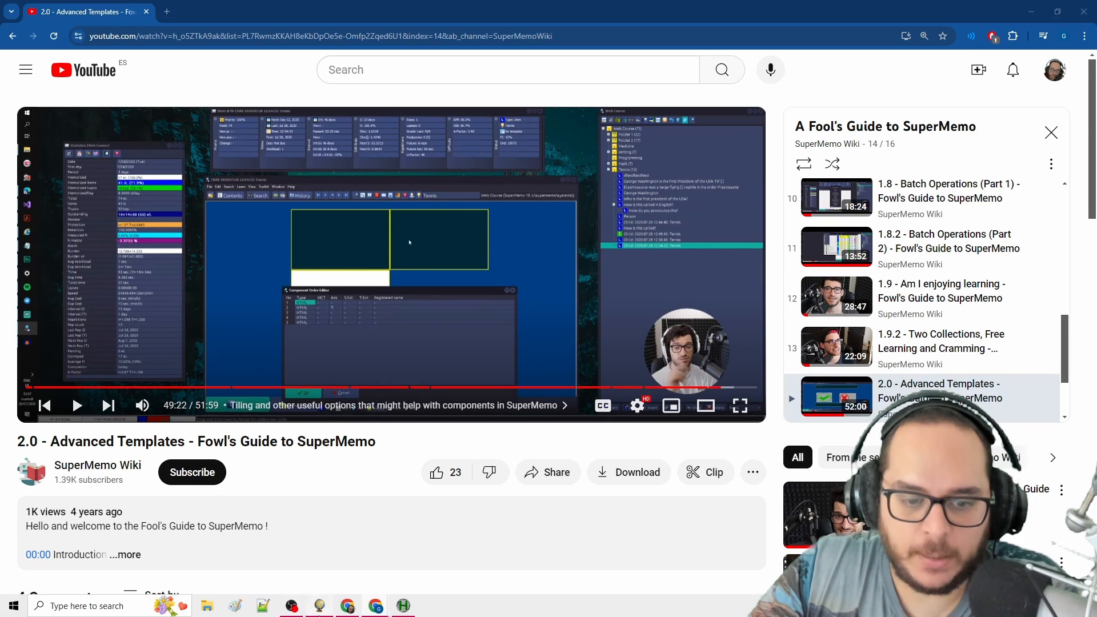
# Switch to SuperMemo and choose all four components of the Welcome to Pleasurable Learning element for tiling, including the logo image.
pyautogui.click(320, 606)
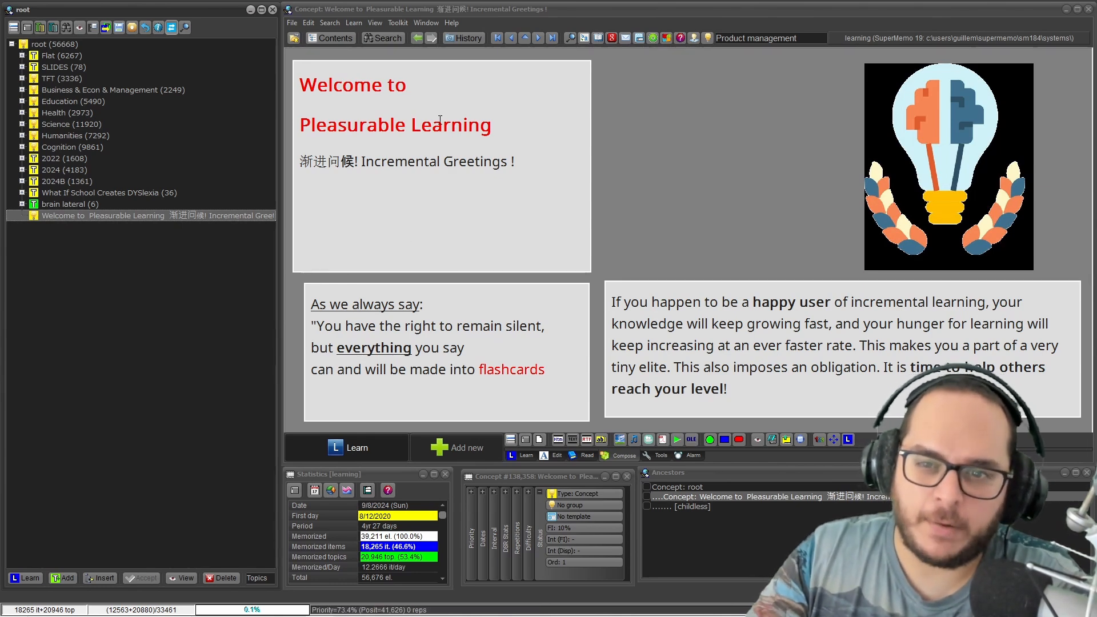
pyautogui.click(504, 124)
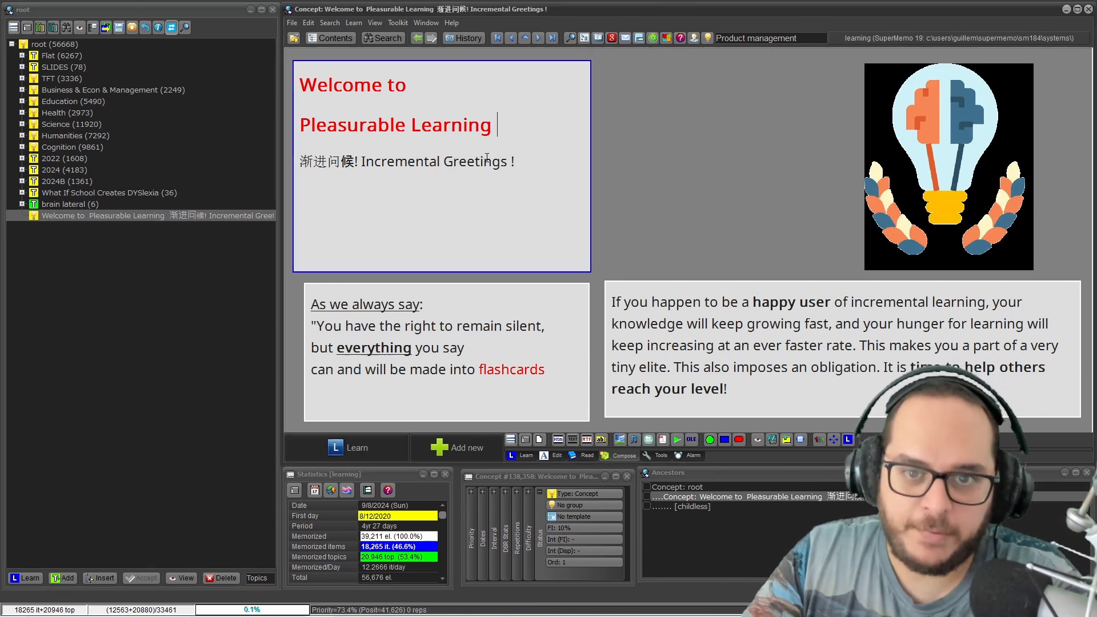
pyautogui.click(475, 337)
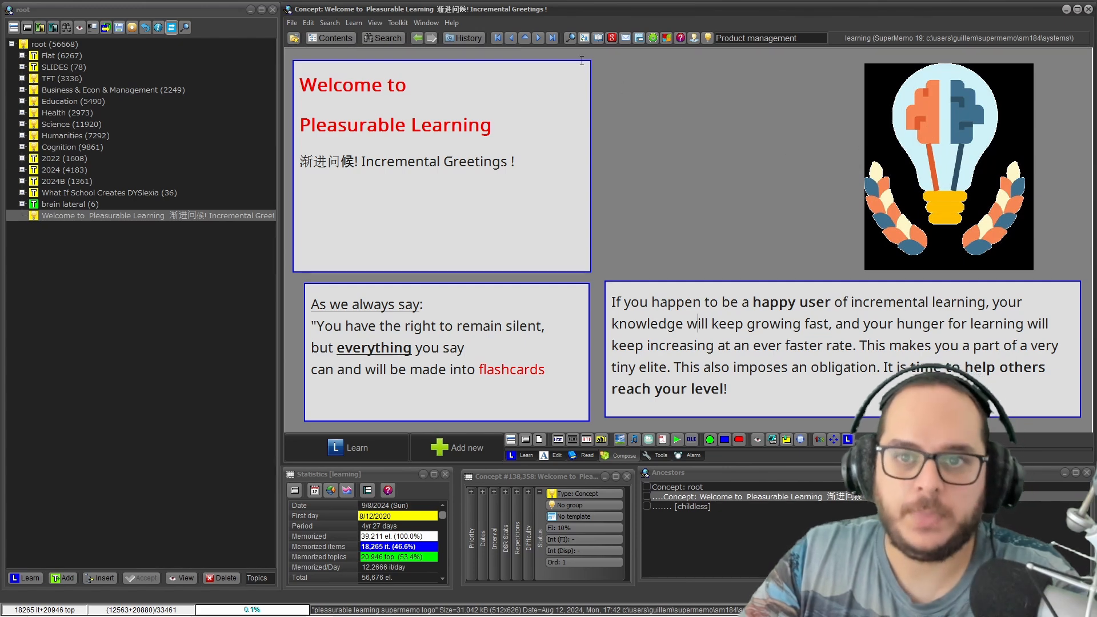
pyautogui.rightClick(422, 54)
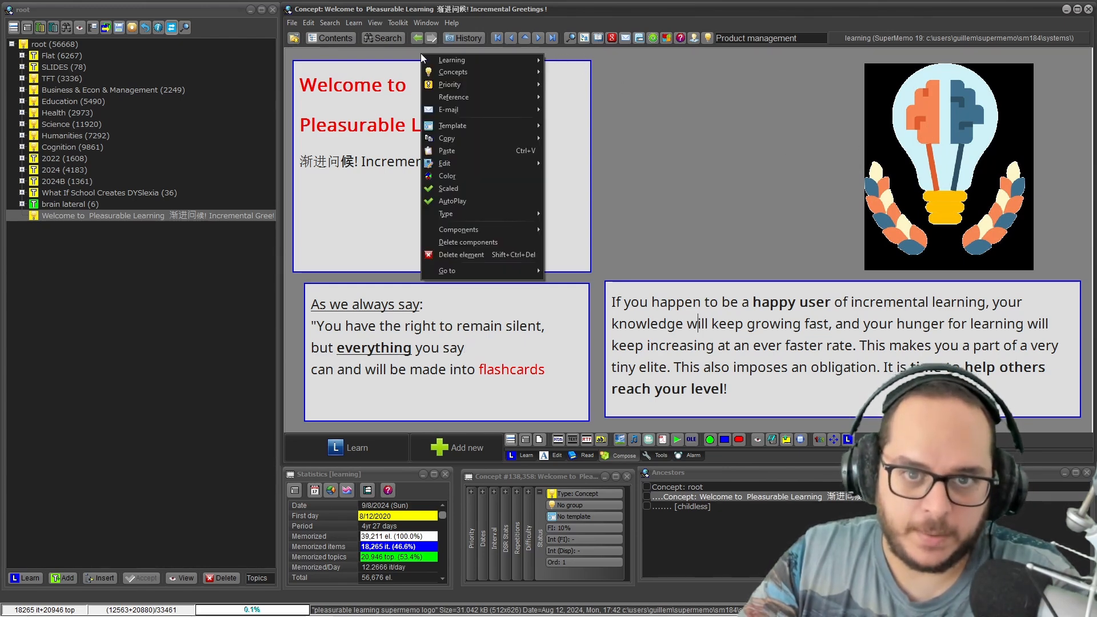
pyautogui.moveTo(481, 229)
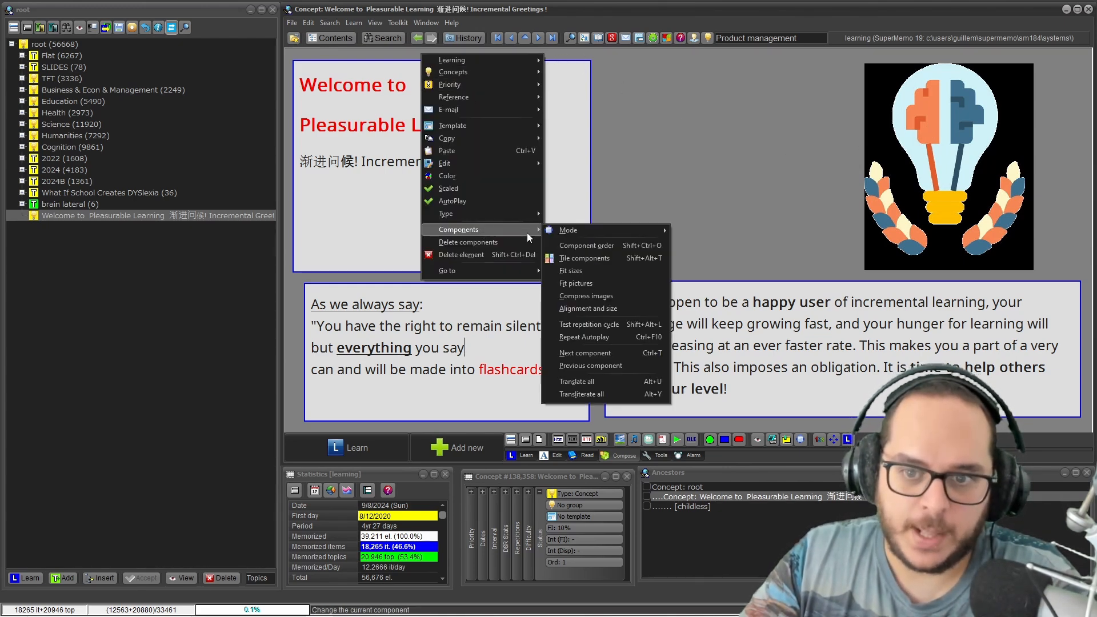
pyautogui.click(624, 256)
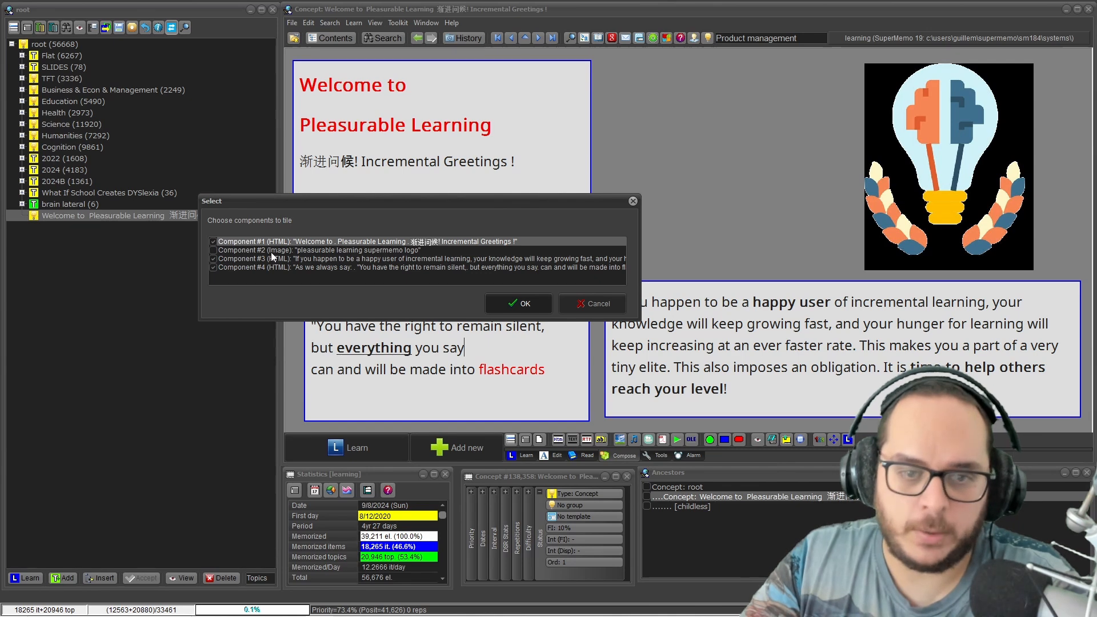
pyautogui.click(213, 251)
pyautogui.click(526, 303)
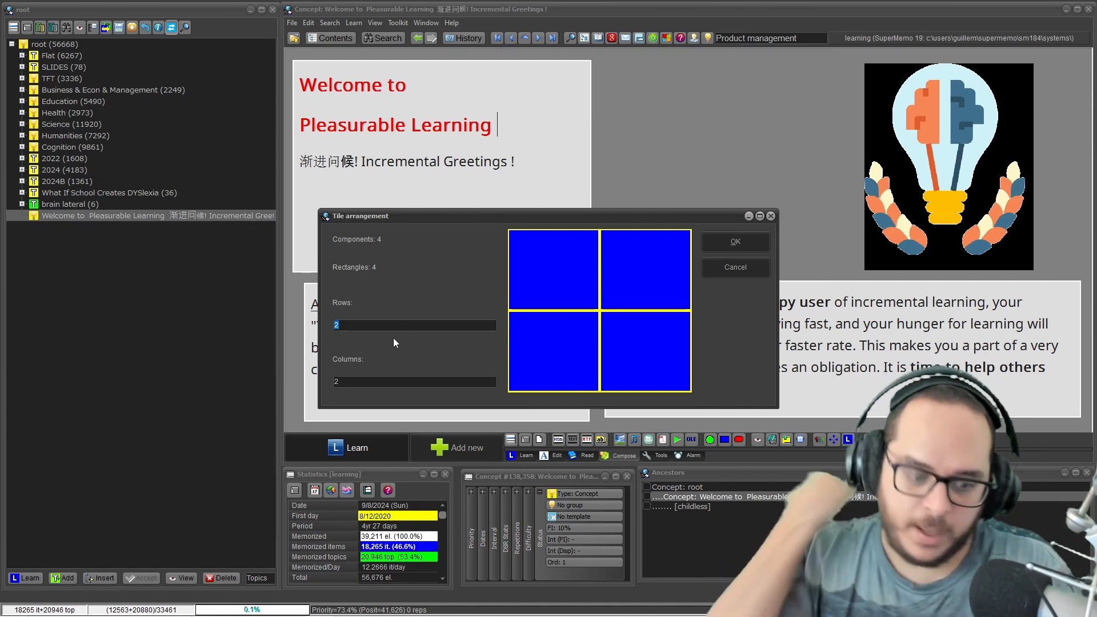
# Tile the four selected components in 4 rows and 1 column.
pyautogui.write('1')
pyautogui.press('Tab')
pyautogui.write('4')
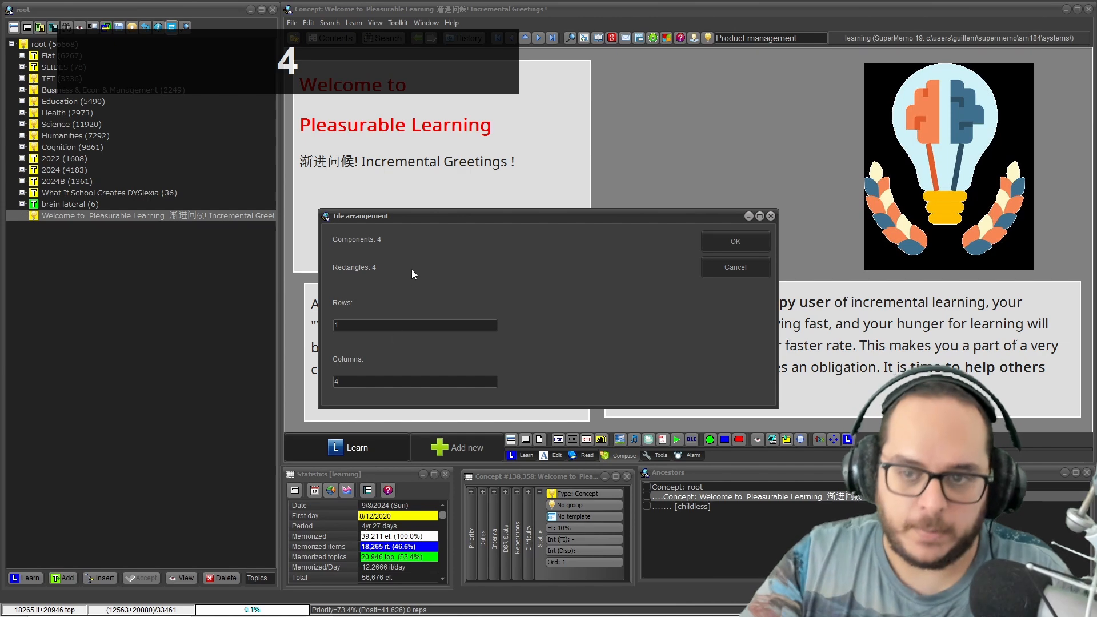
pyautogui.click(408, 321)
pyautogui.write('4')
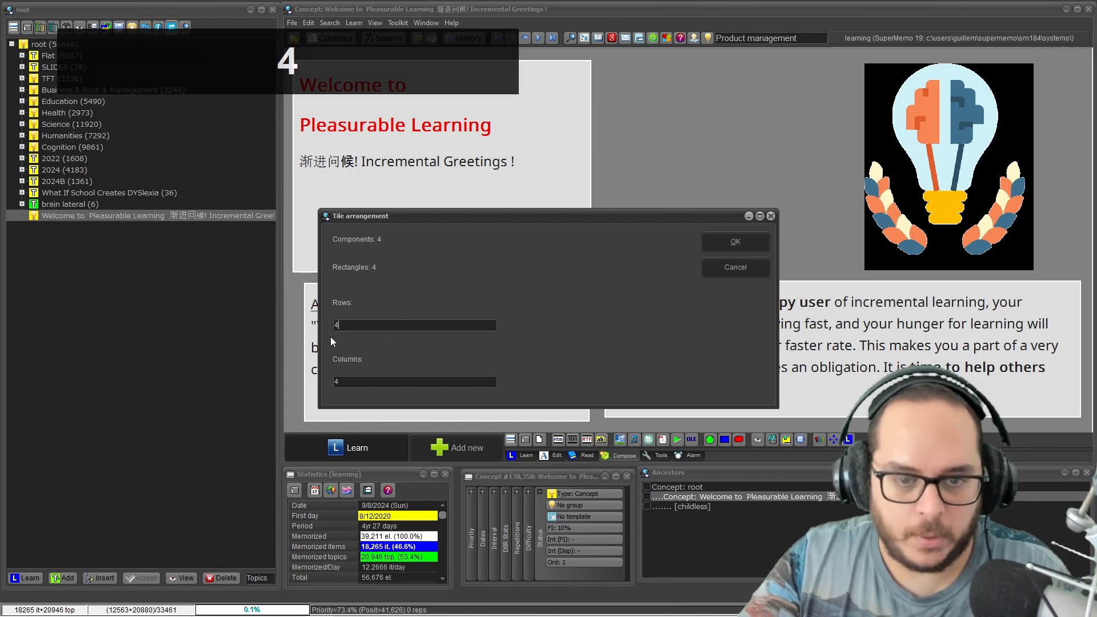
pyautogui.write('1')
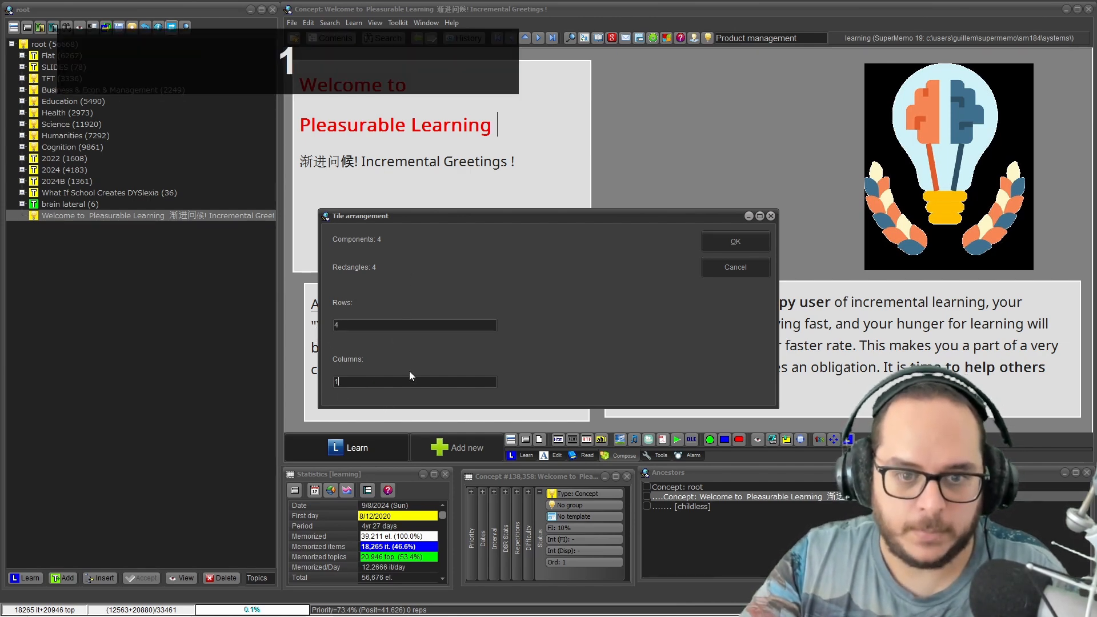
pyautogui.press('Return')
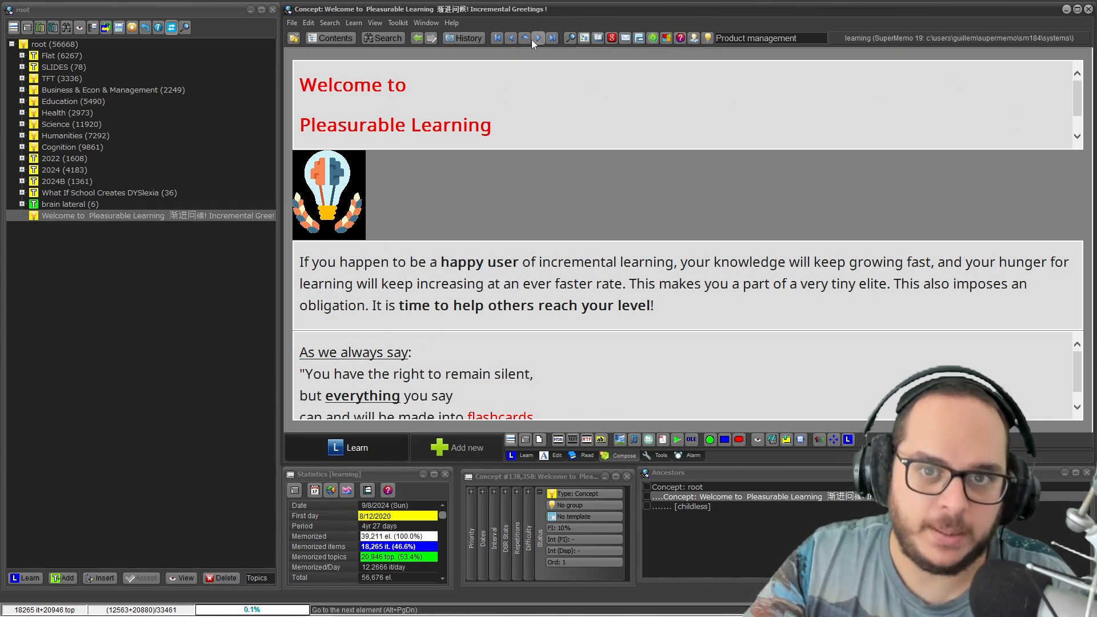
# Tile only the three HTML components, leaving out the logo image, in 2 rows and 2 columns.
pyautogui.rightClick(386, 53)
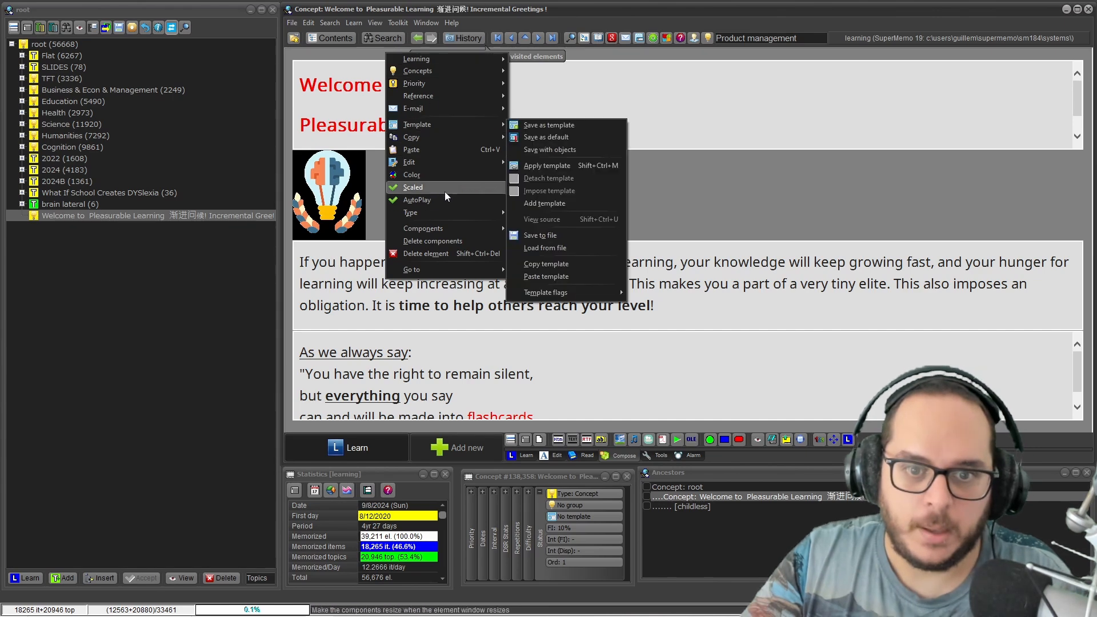
pyautogui.moveTo(444, 231)
pyautogui.click(549, 257)
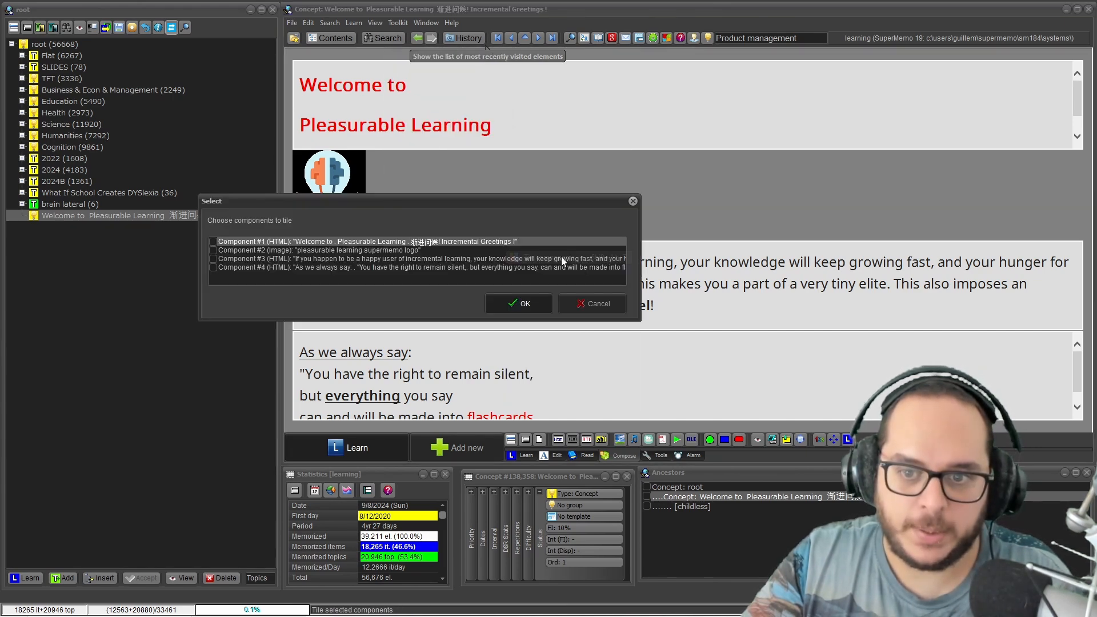
pyautogui.click(211, 242)
pyautogui.click(211, 260)
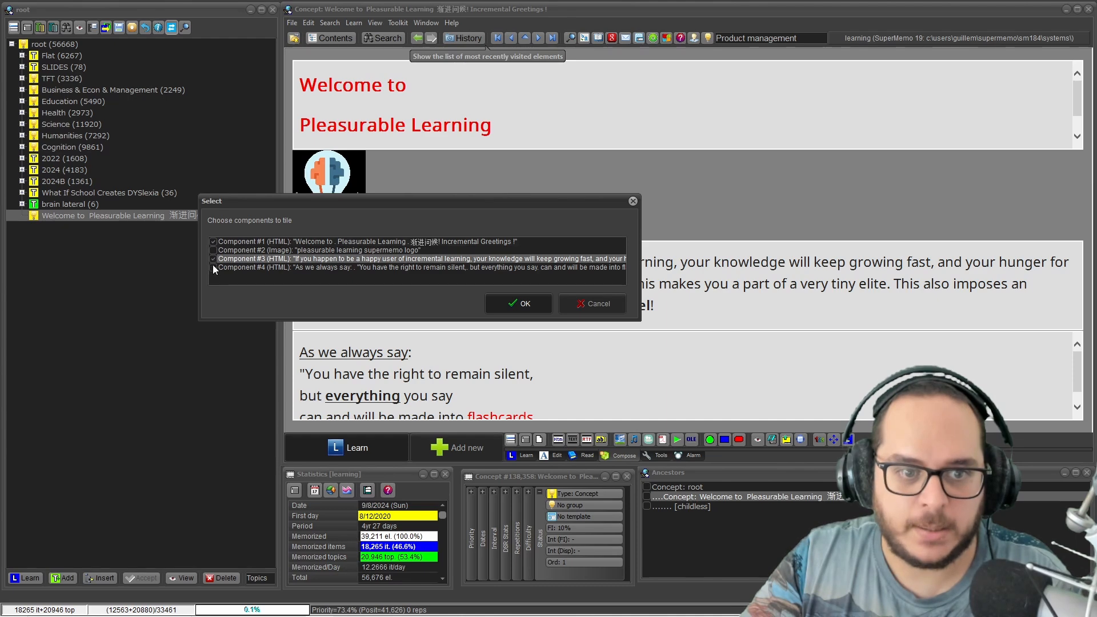
pyautogui.click(216, 268)
pyautogui.click(213, 268)
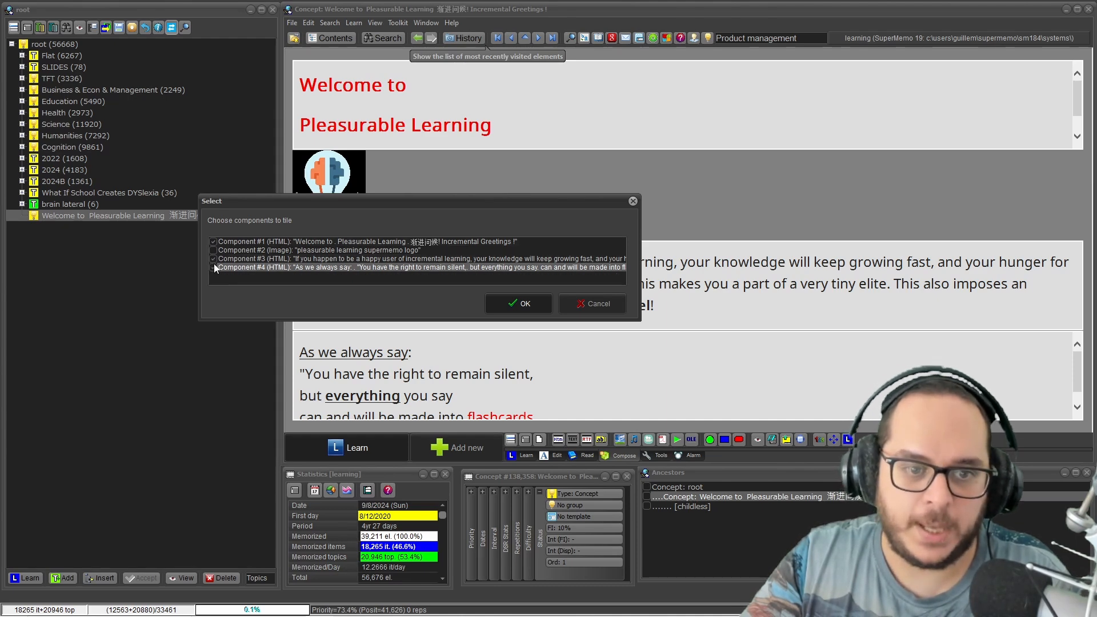
pyautogui.click(513, 303)
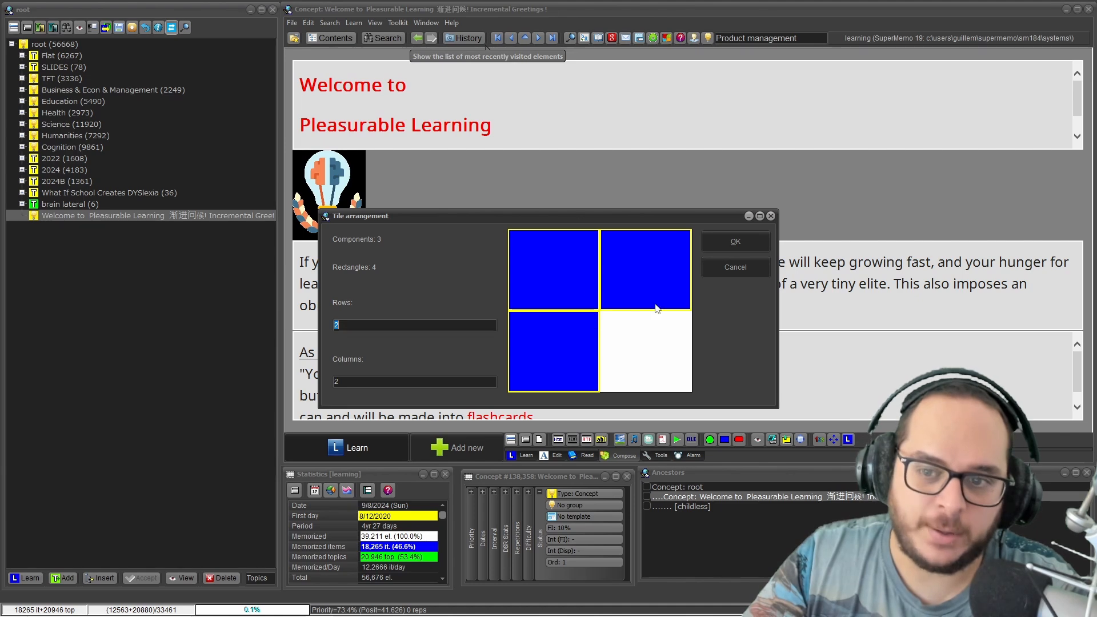
pyautogui.click(739, 245)
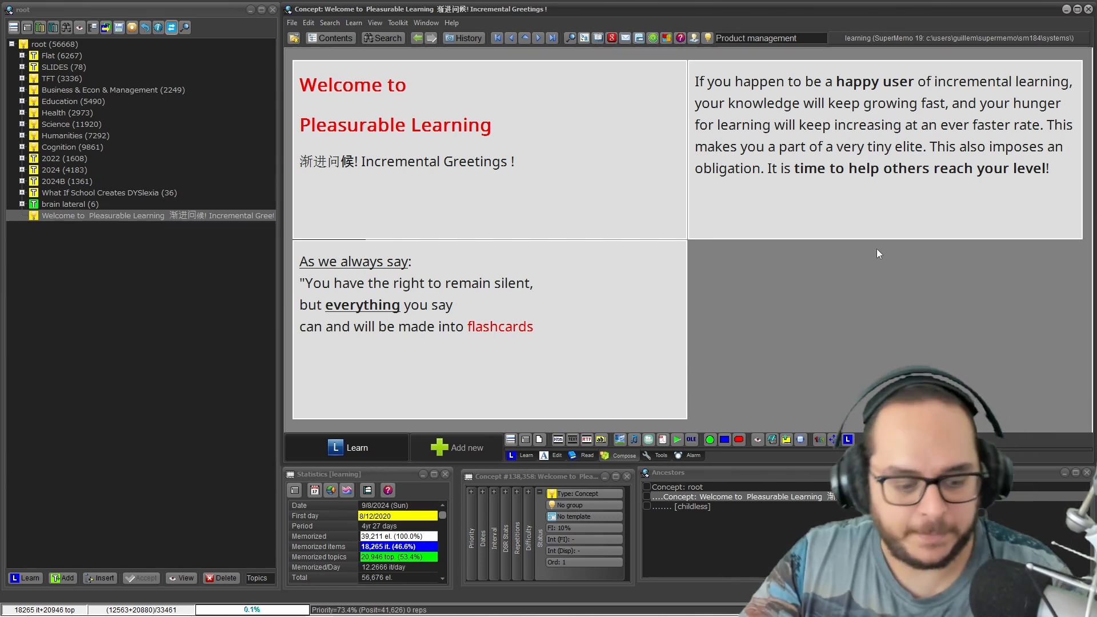
# Make the components editable and resize the logo image component, narrowing it from its left side and extending its lower edge.
pyautogui.hotkey('ctrl', 'e')
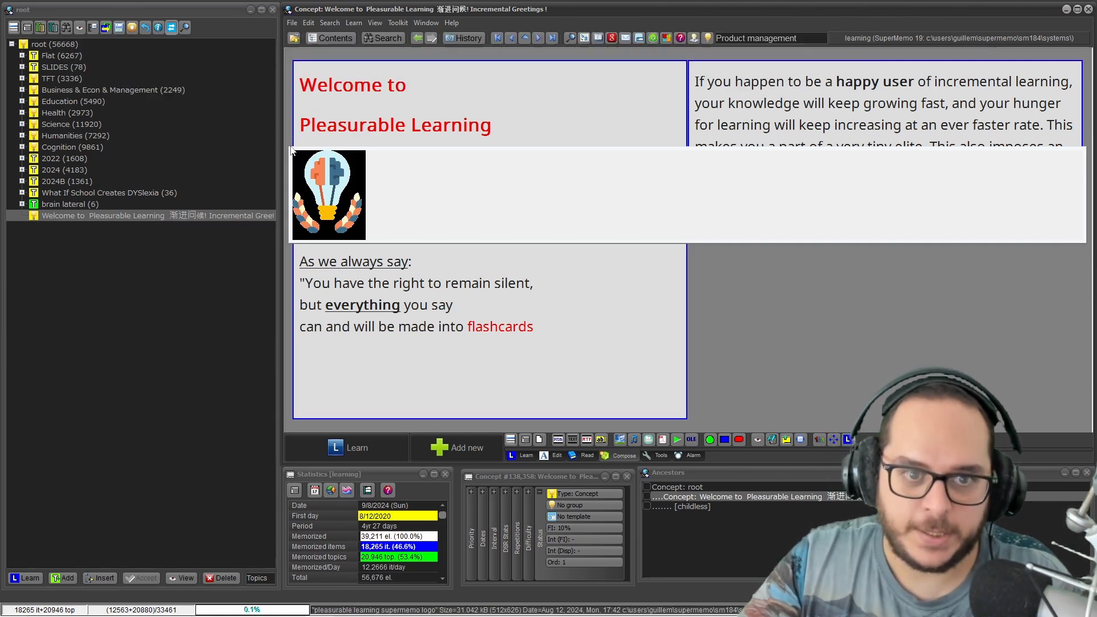
pyautogui.moveTo(293, 150); pyautogui.dragTo(706, 140)
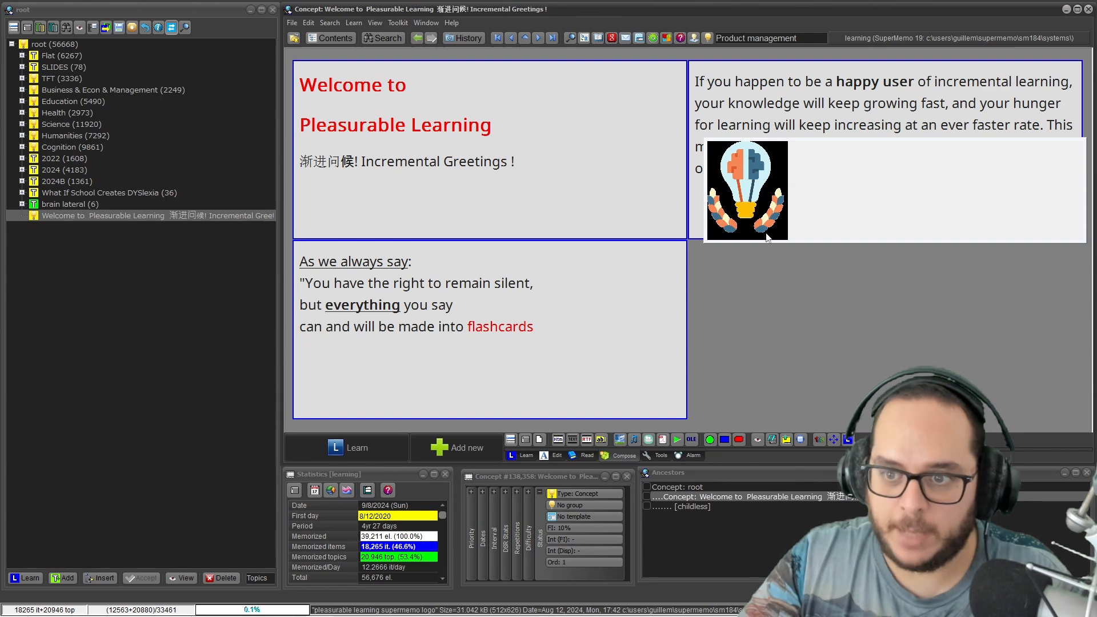
pyautogui.moveTo(767, 242); pyautogui.dragTo(768, 313)
# Move the logo image component into the empty lower-right cell beside the flashcards text and return to presentation mode.
pyautogui.hotkey('ctrl', 'e')
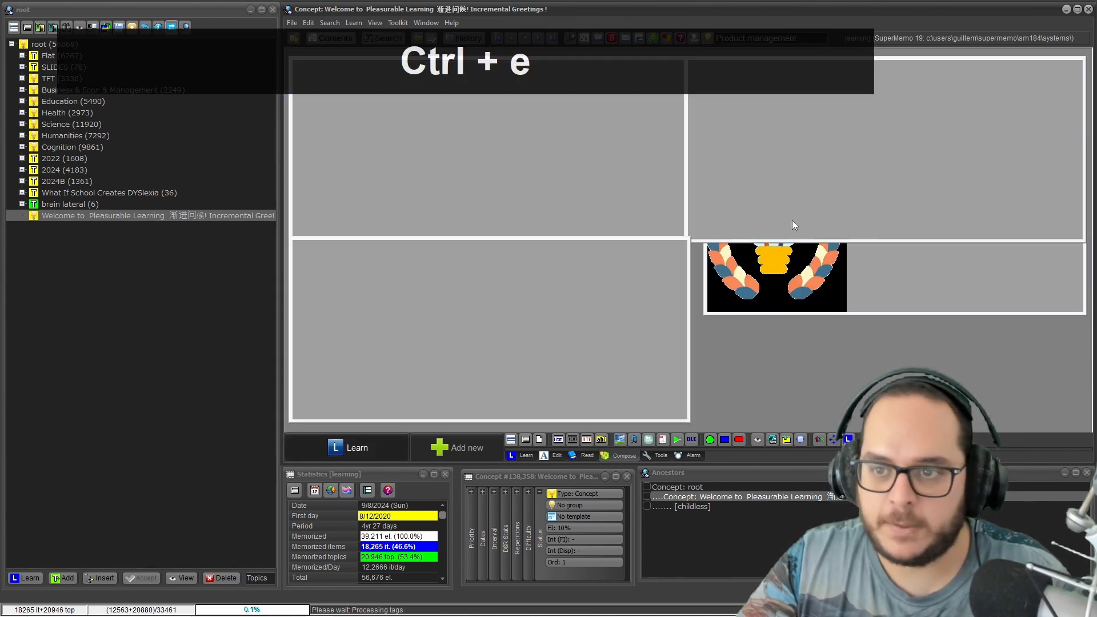
pyautogui.moveTo(774, 269); pyautogui.dragTo(765, 379)
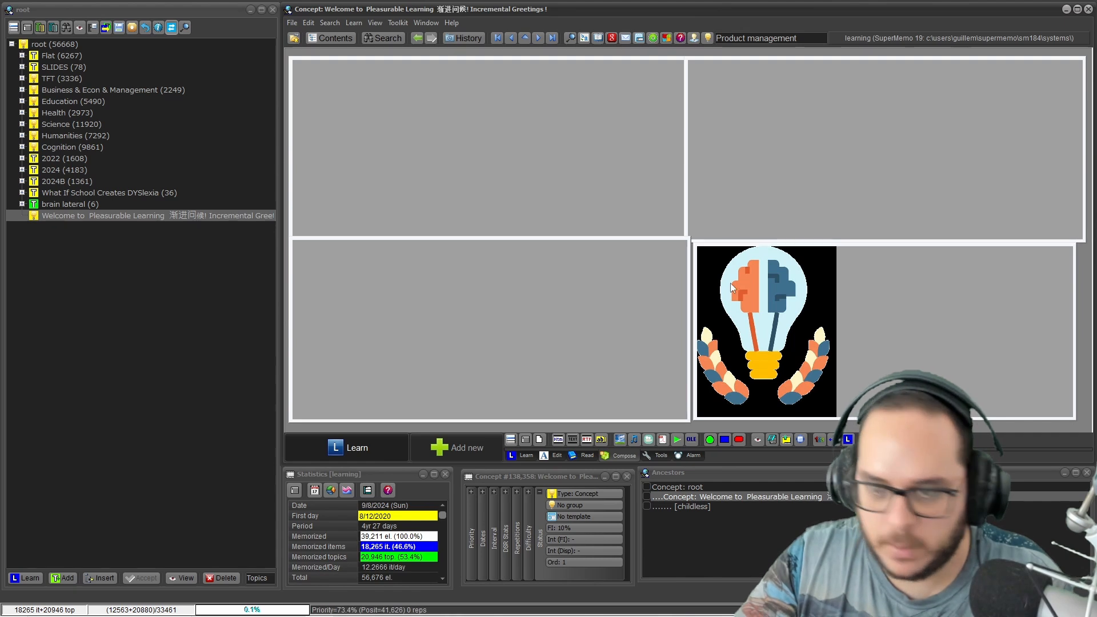
pyautogui.press('ctrl')
pyautogui.moveTo(759, 303); pyautogui.dragTo(753, 304)
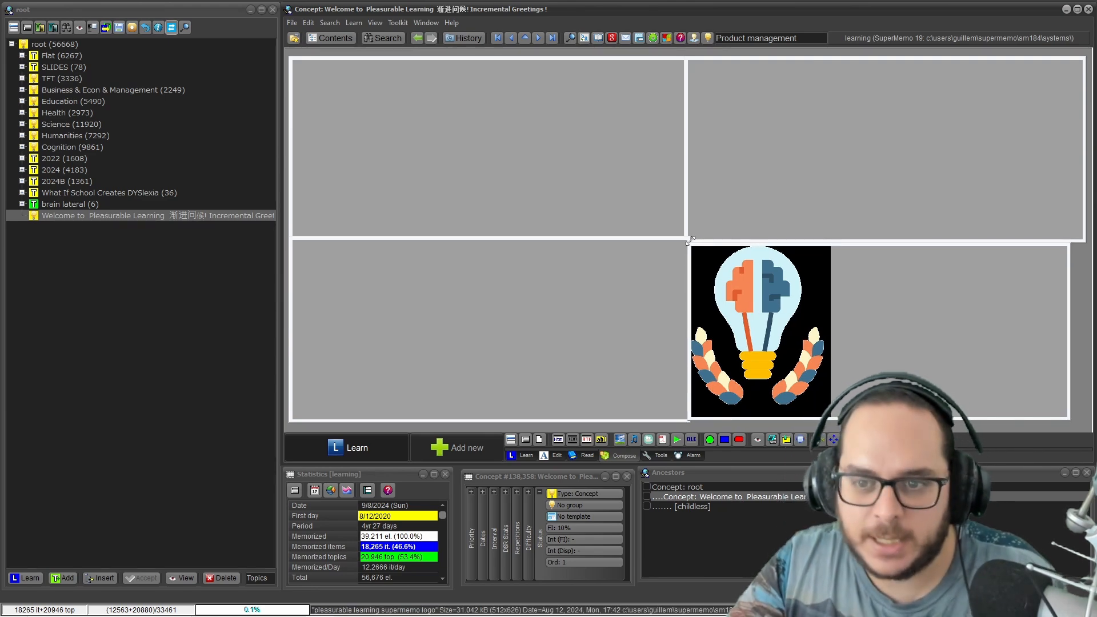
pyautogui.hotkey('ctrl', 'e')
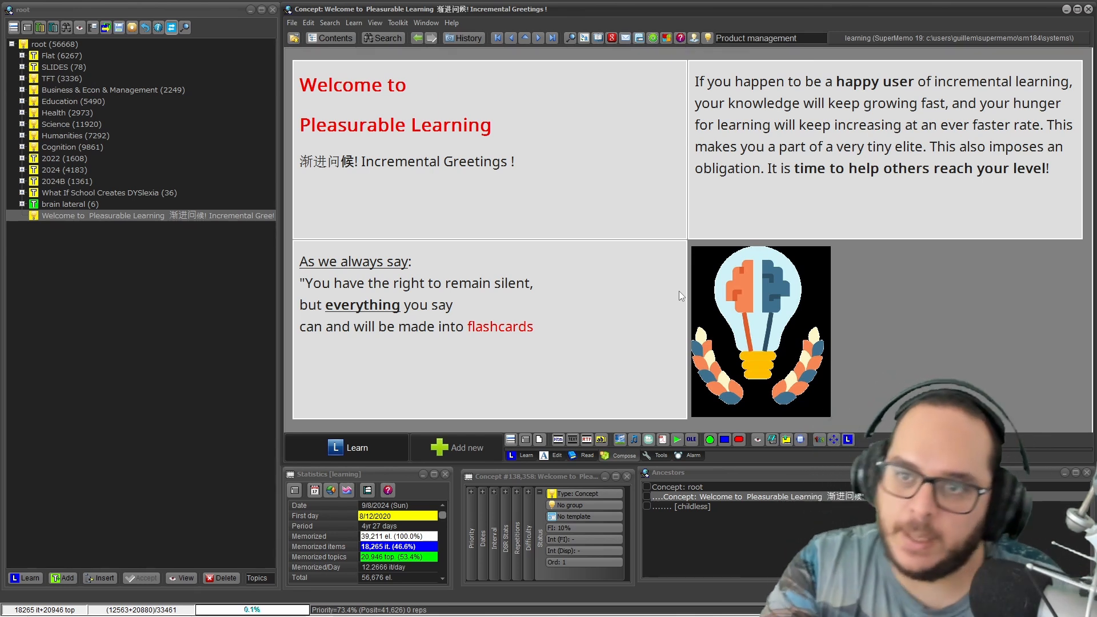
# Tile all four components, including the logo image, in 2 rows and 2 columns.
pyautogui.hotkey('ctrl', 'alt', 't')
pyautogui.press('shift')
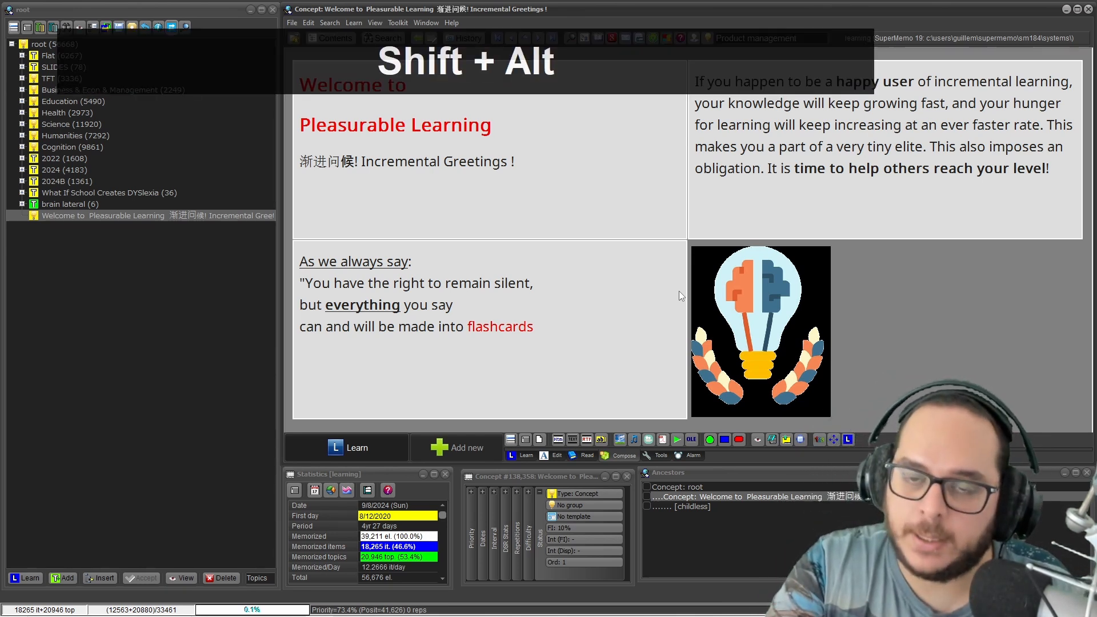
pyautogui.hotkey('shift', 'alt', 't')
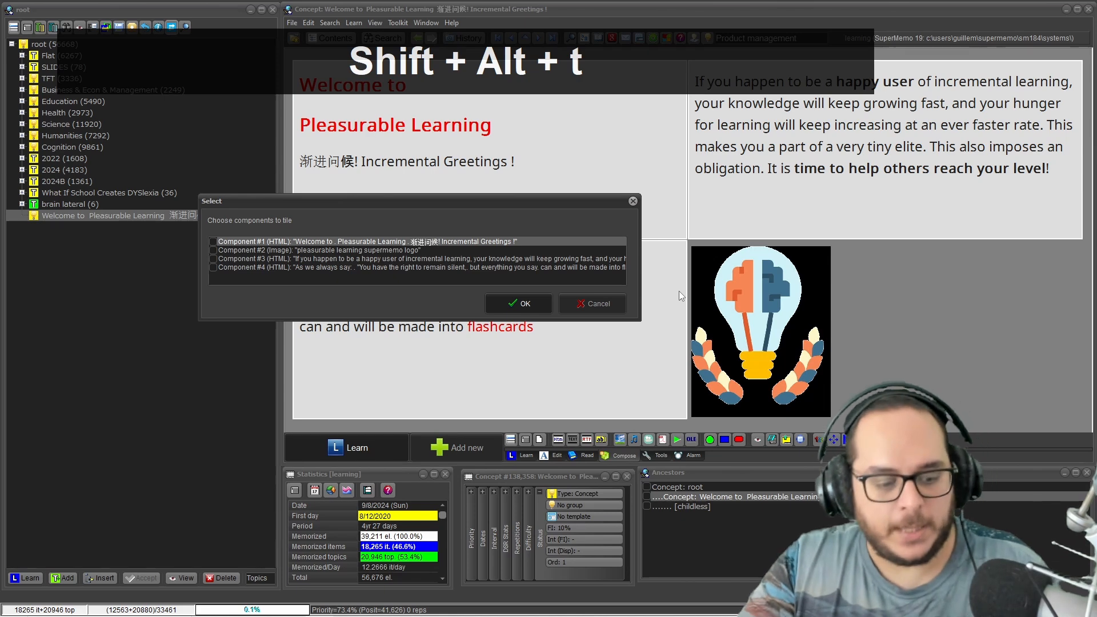
pyautogui.hotkey('ctrl', 'a')
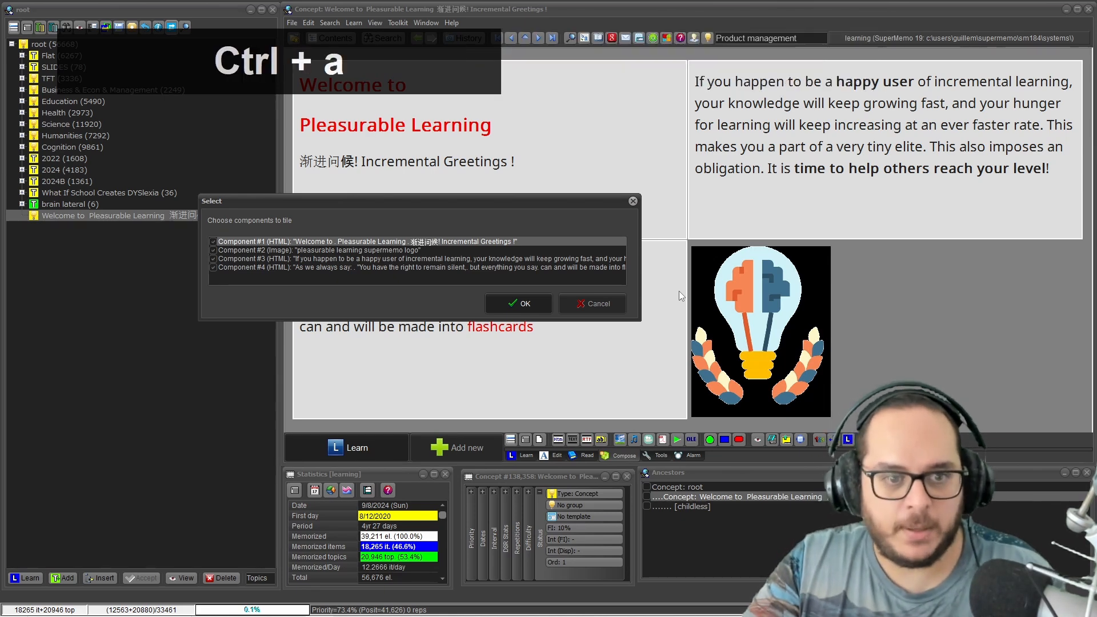
pyautogui.click(497, 299)
pyautogui.click(724, 240)
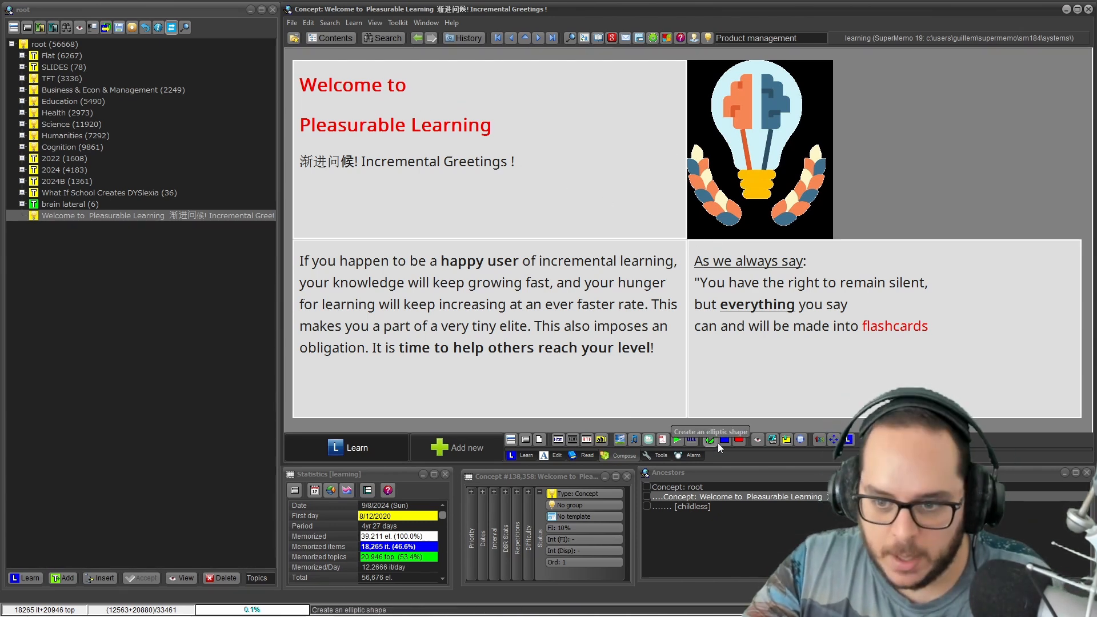
# Add a new image component below the logo and fill it with the Piotr Wozniak WIRED (2008) portrait.
pyautogui.click(621, 439)
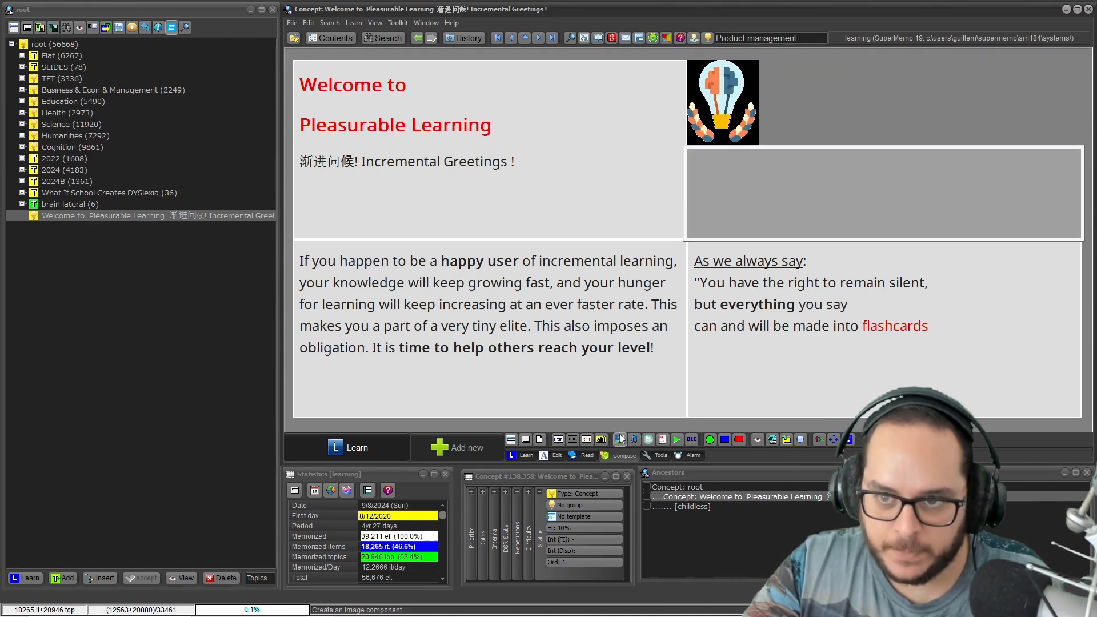
pyautogui.rightClick(698, 177)
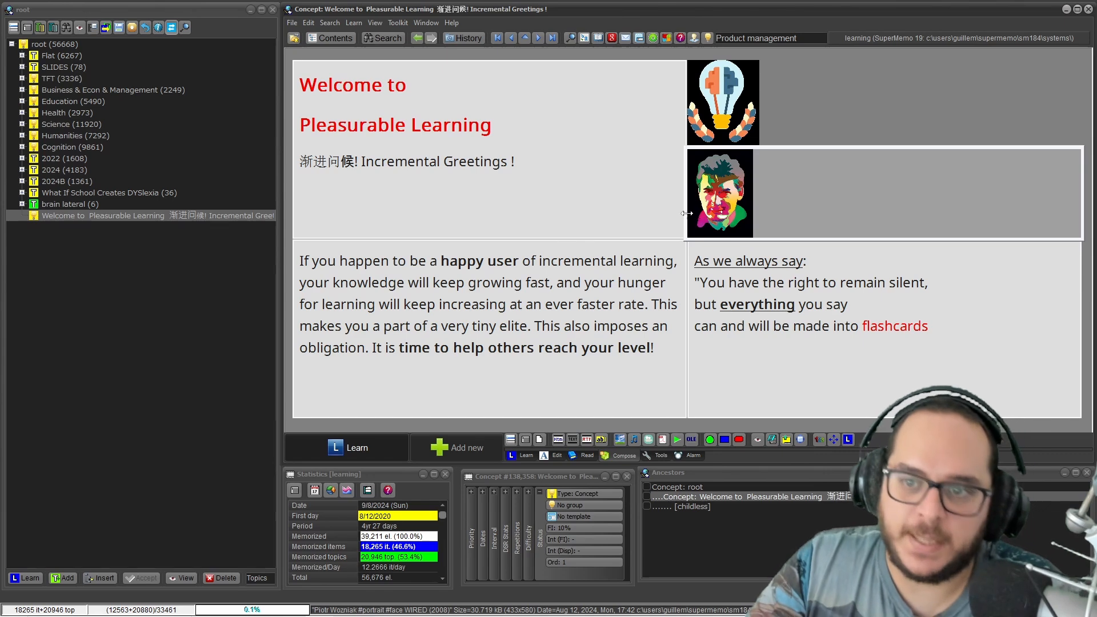
# Tile all five components, including the new portrait image, in 2 rows and 3 columns.
pyautogui.hotkey('shift', 'alt', 't')
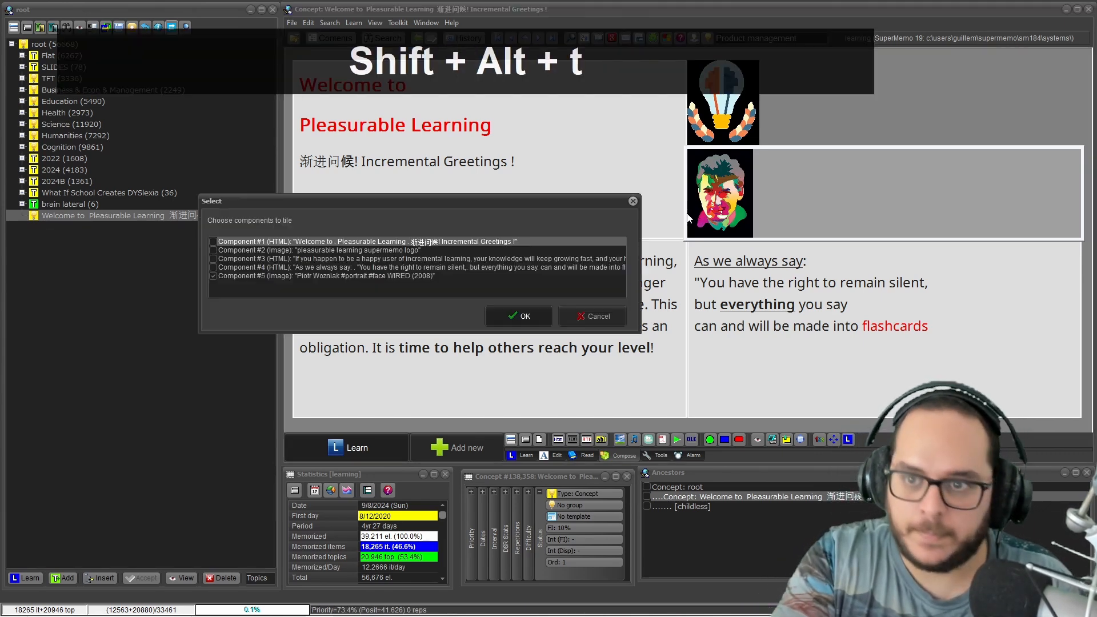
pyautogui.hotkey('ctrl', 'a')
pyautogui.press('Return')
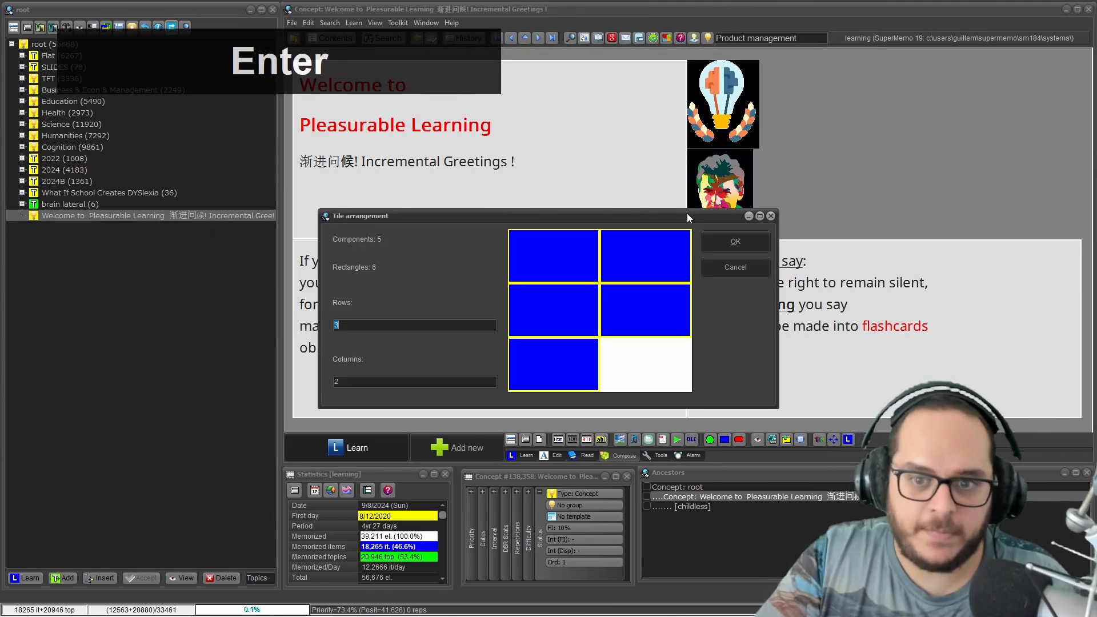
pyautogui.write('2')
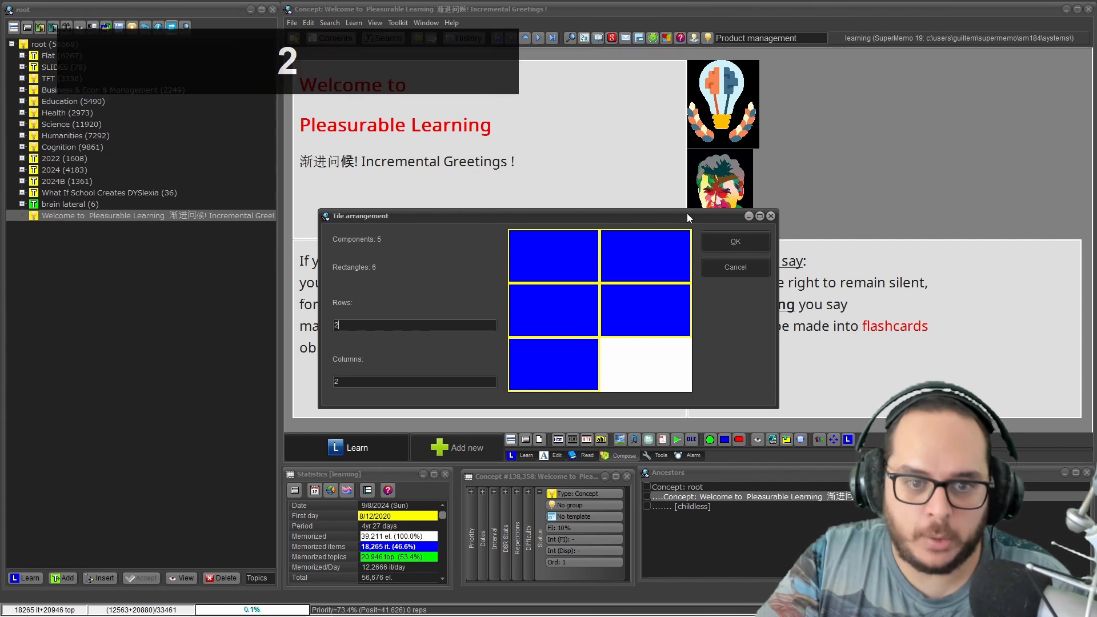
pyautogui.press('Tab')
pyautogui.write('3')
pyautogui.press('Return')
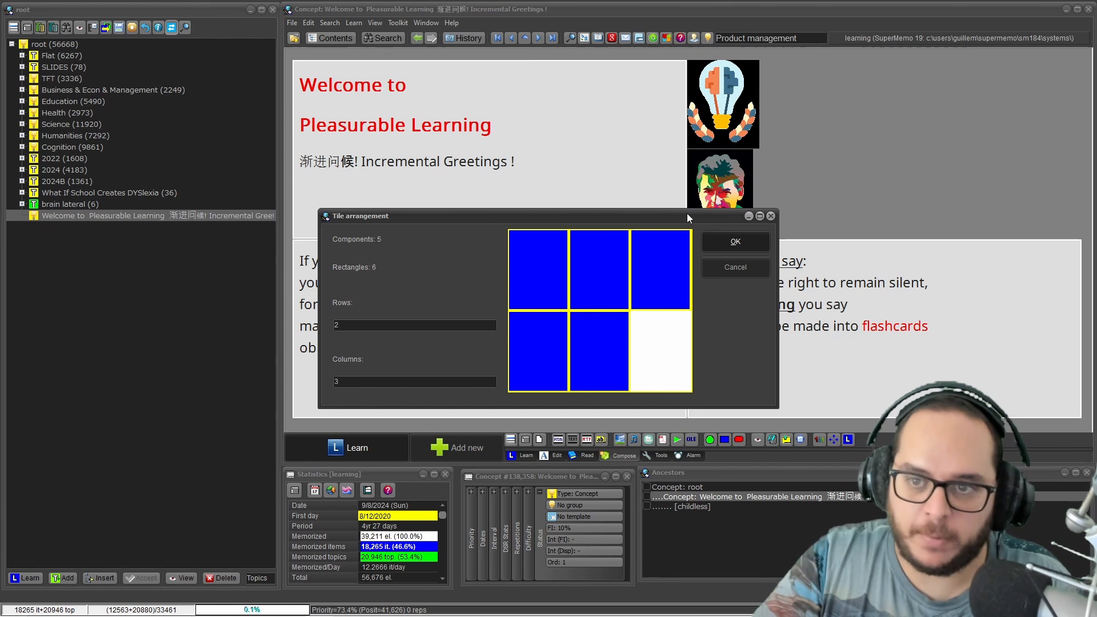
pyautogui.press('Return')
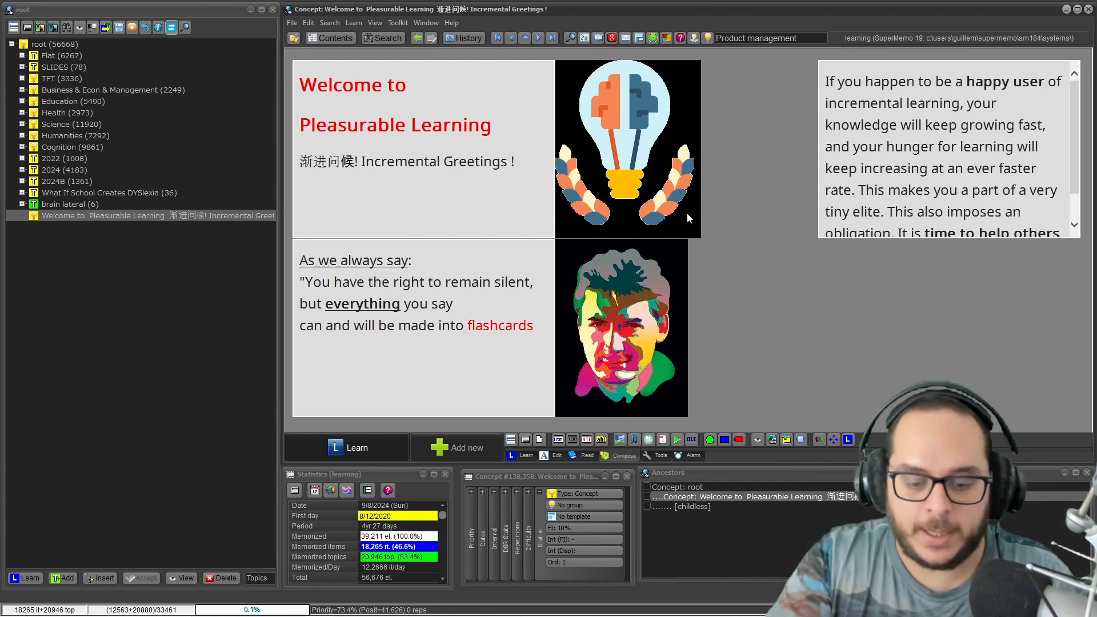
# Reorder the components so the logo image is fourth, after the three HTML components.
pyautogui.hotkey('ctrl', 'shift', 'o')
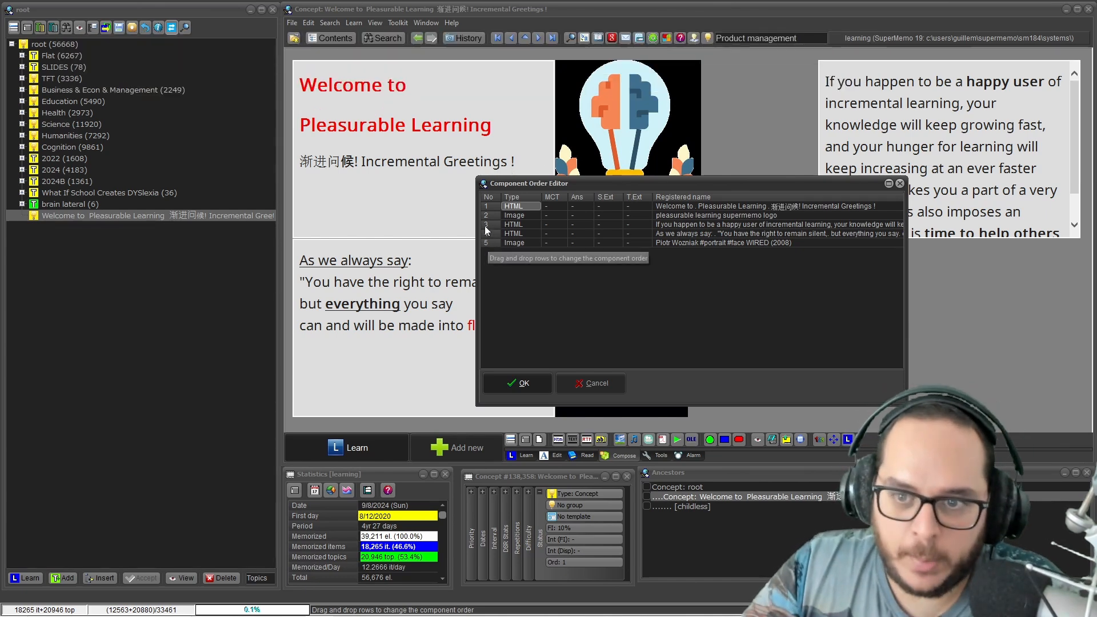
pyautogui.moveTo(485, 215); pyautogui.dragTo(488, 234)
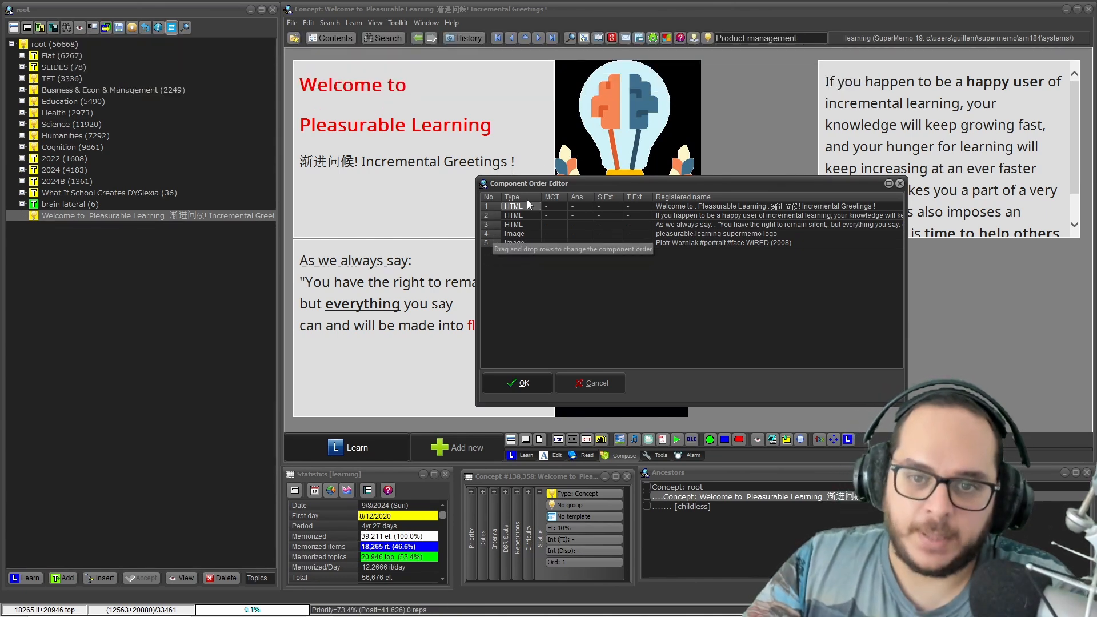
pyautogui.click(509, 386)
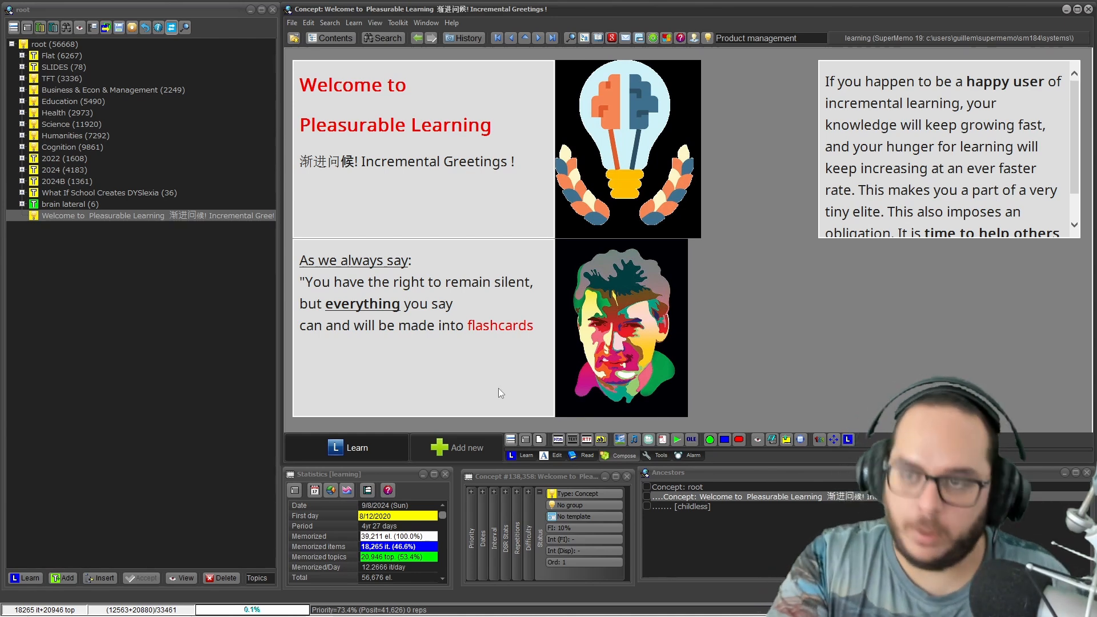
# Tile all five reordered components using the default arrangement of 3 rows and 2 columns.
pyautogui.hotkey('shift', 'alt', 't')
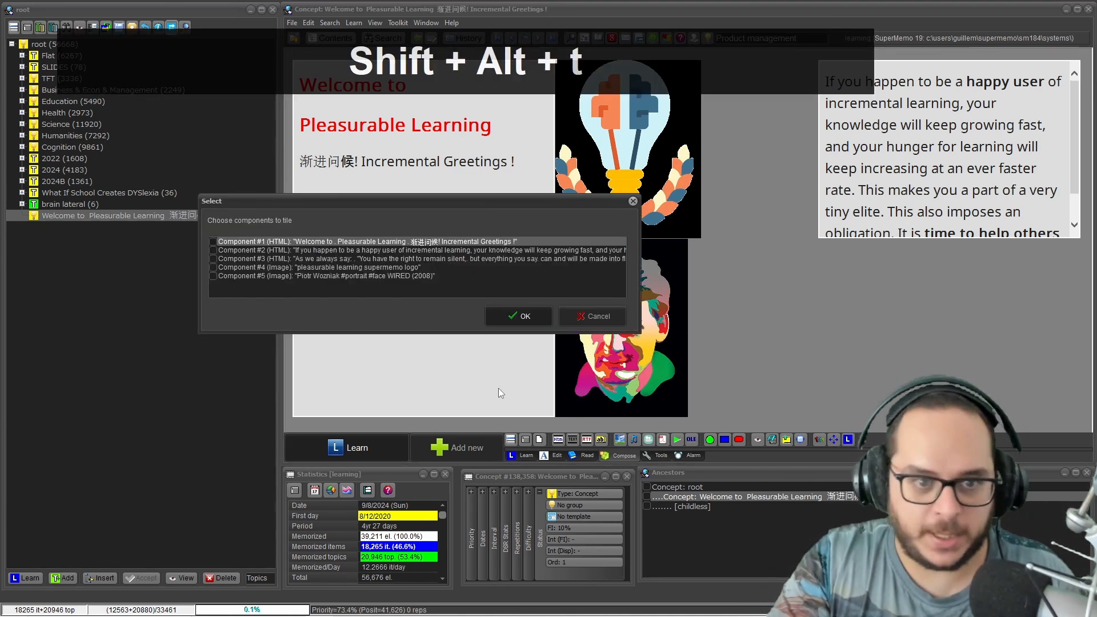
pyautogui.hotkey('ctrl', 'a')
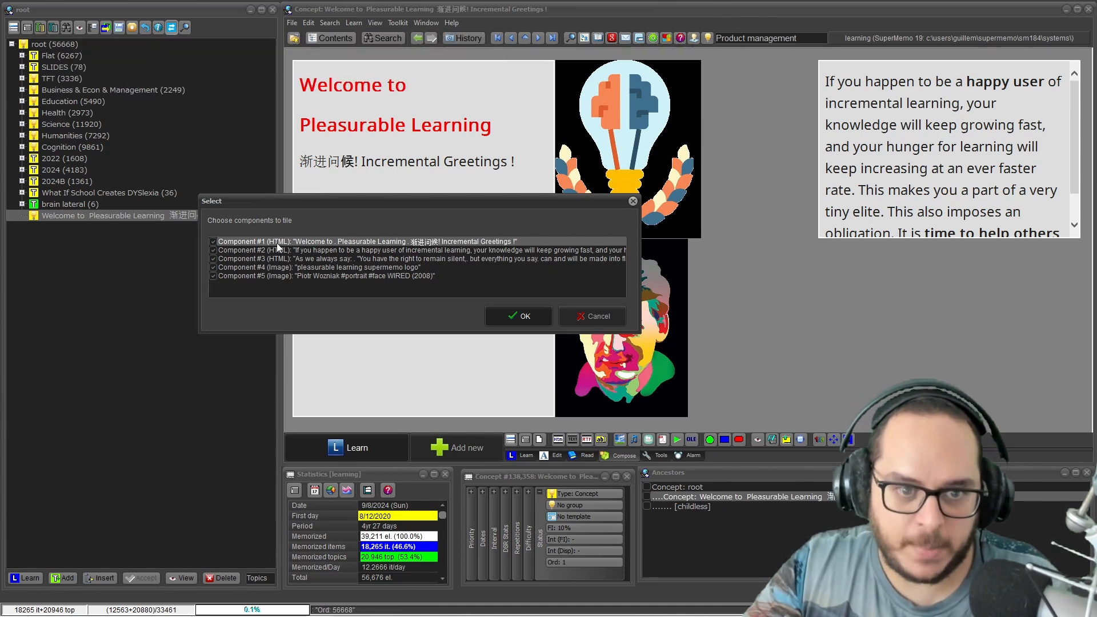
pyautogui.click(510, 316)
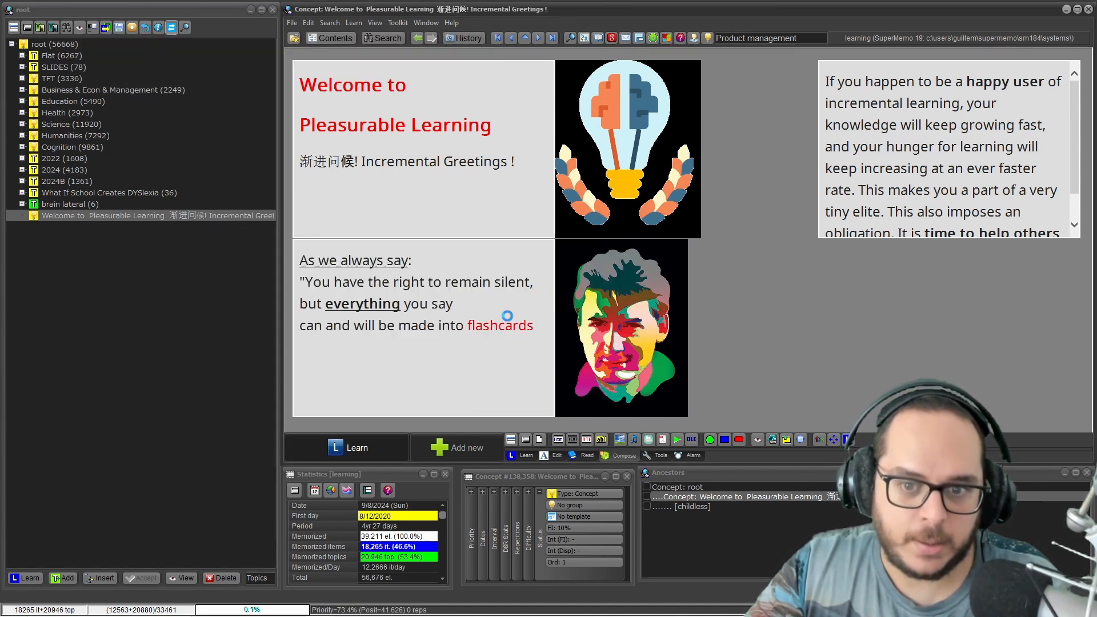
pyautogui.click(746, 243)
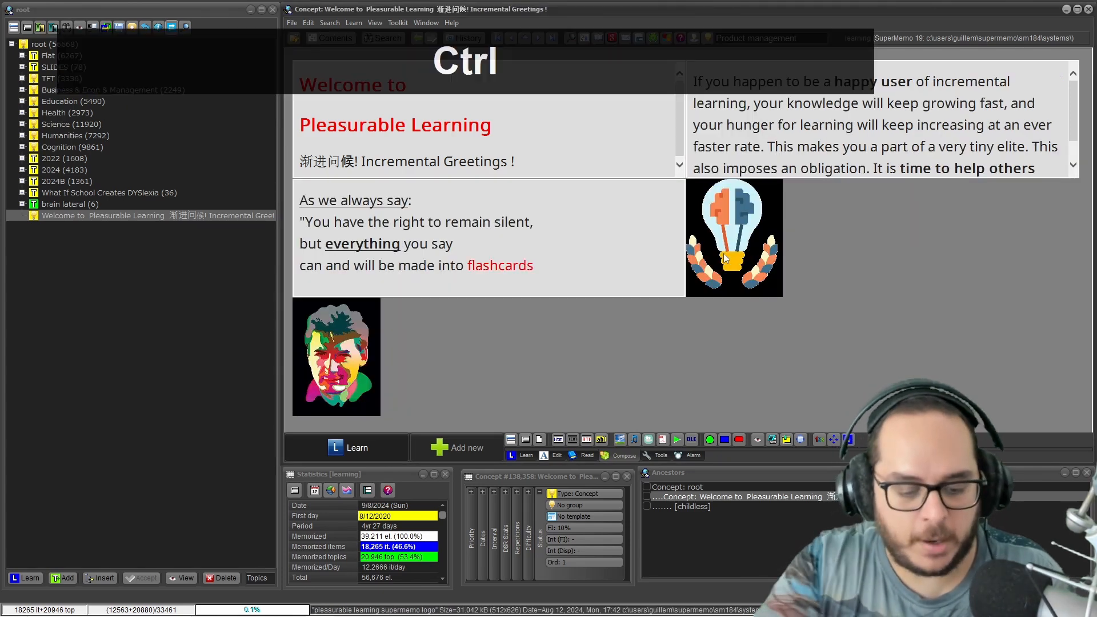
# Retile all five reordered components in 2 rows and 3 columns.
pyautogui.hotkey('shift', 'alt', 't')
pyautogui.hotkey('ctrl', 'a')
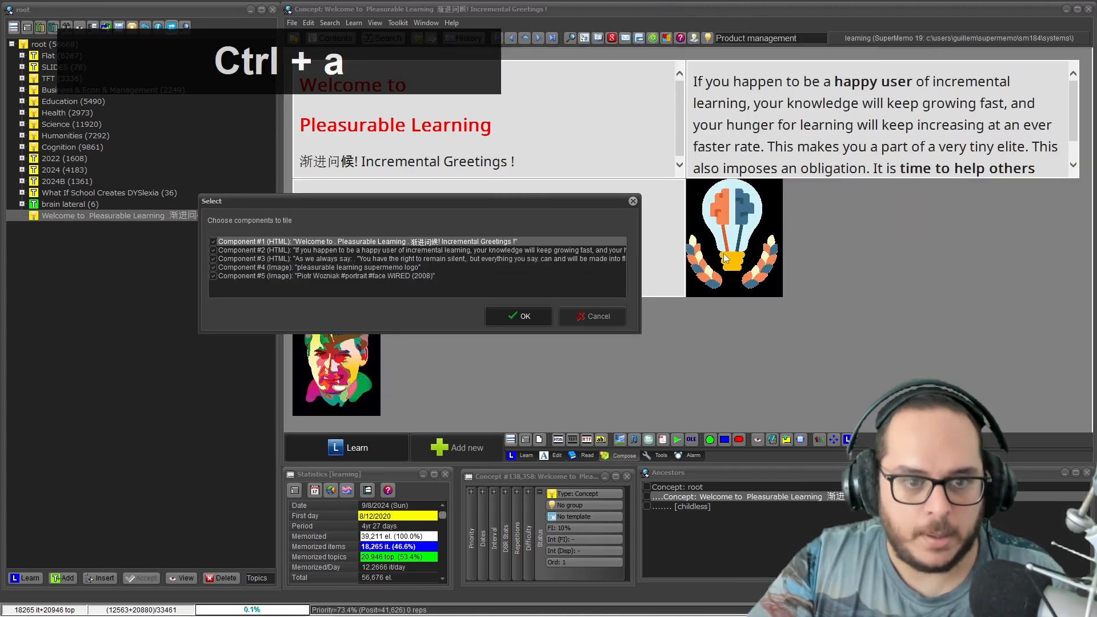
pyautogui.press('Return')
pyautogui.write('2')
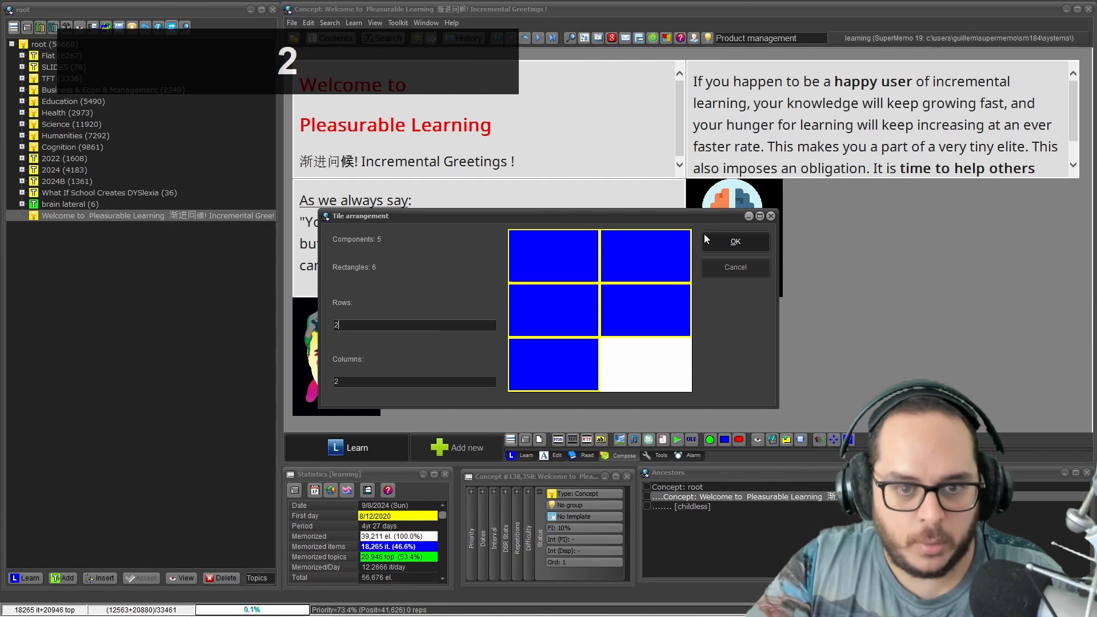
pyautogui.press('Tab')
pyautogui.write('3')
pyautogui.press('Return')
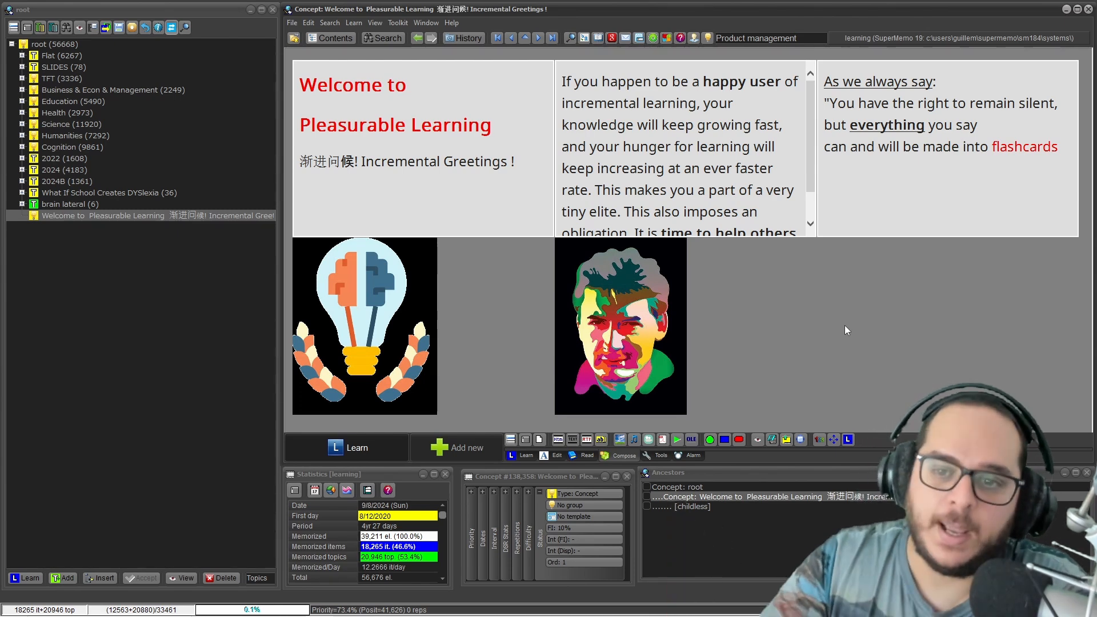
pyautogui.rightClick(414, 49)
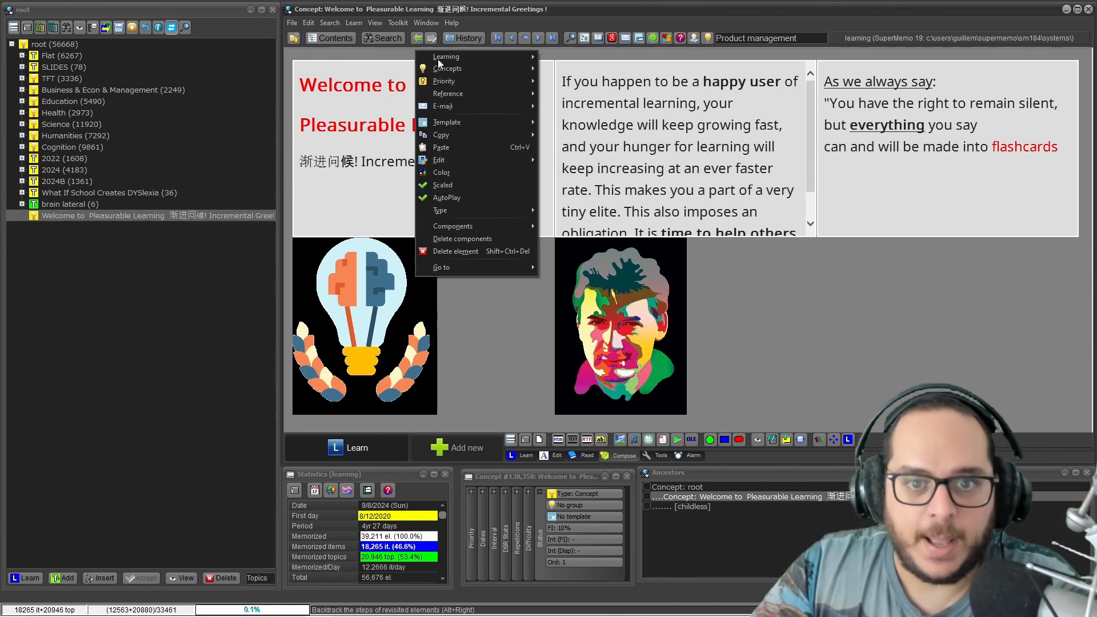
pyautogui.moveTo(513, 119)
pyautogui.click(571, 122)
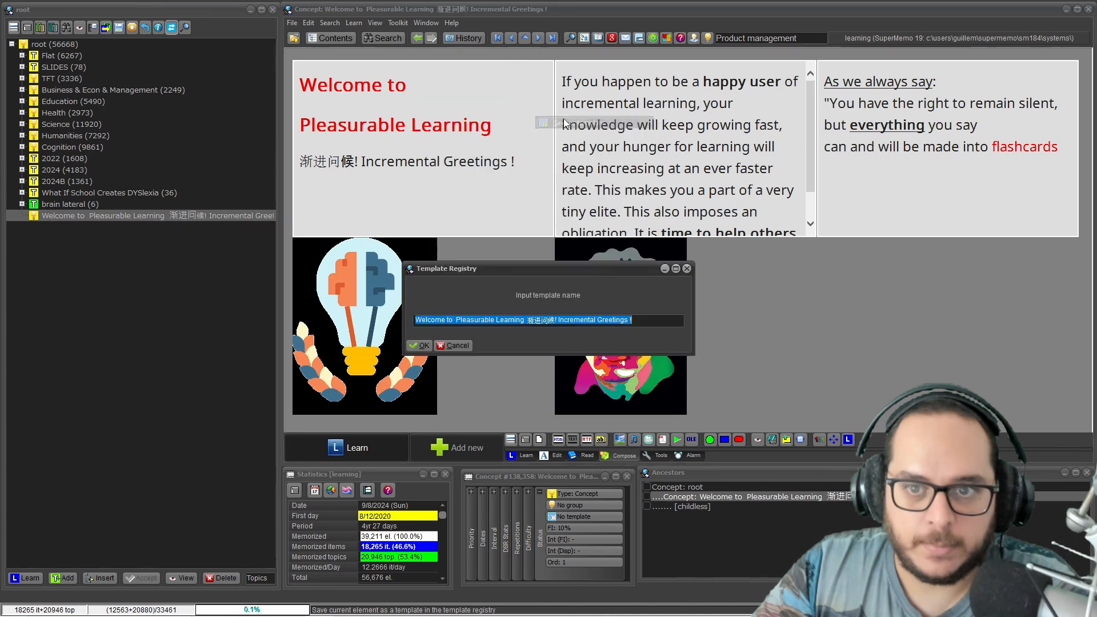
pyautogui.click(468, 345)
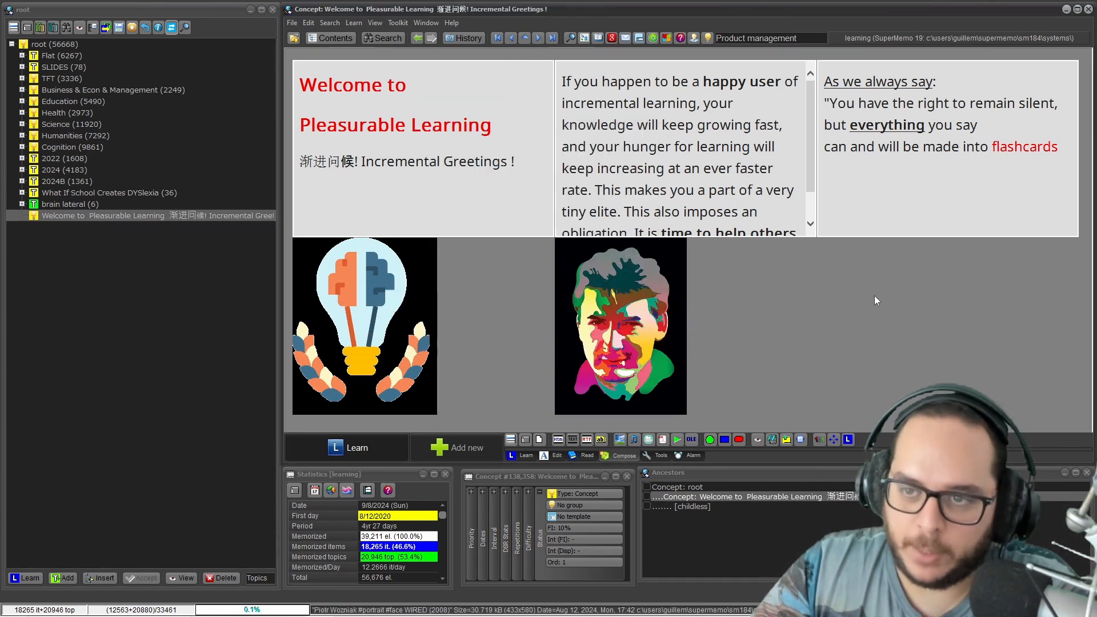
# Fit the logo and portrait image components to the size of their pictures, leaving out the HTML components.
pyautogui.rightClick(440, 50)
pyautogui.moveTo(497, 227)
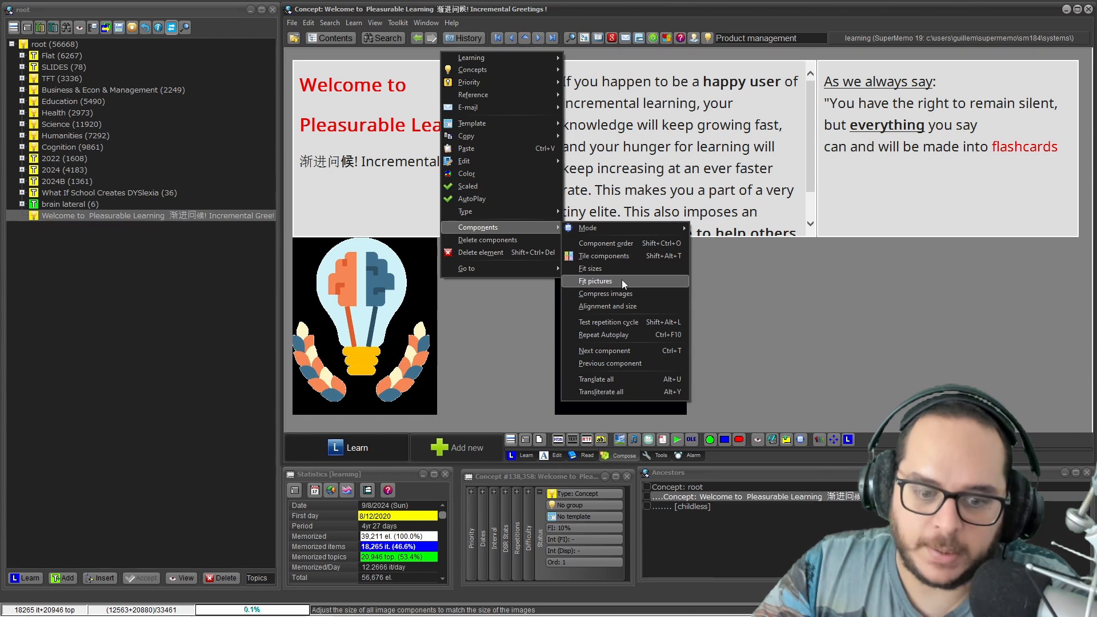
pyautogui.click(621, 280)
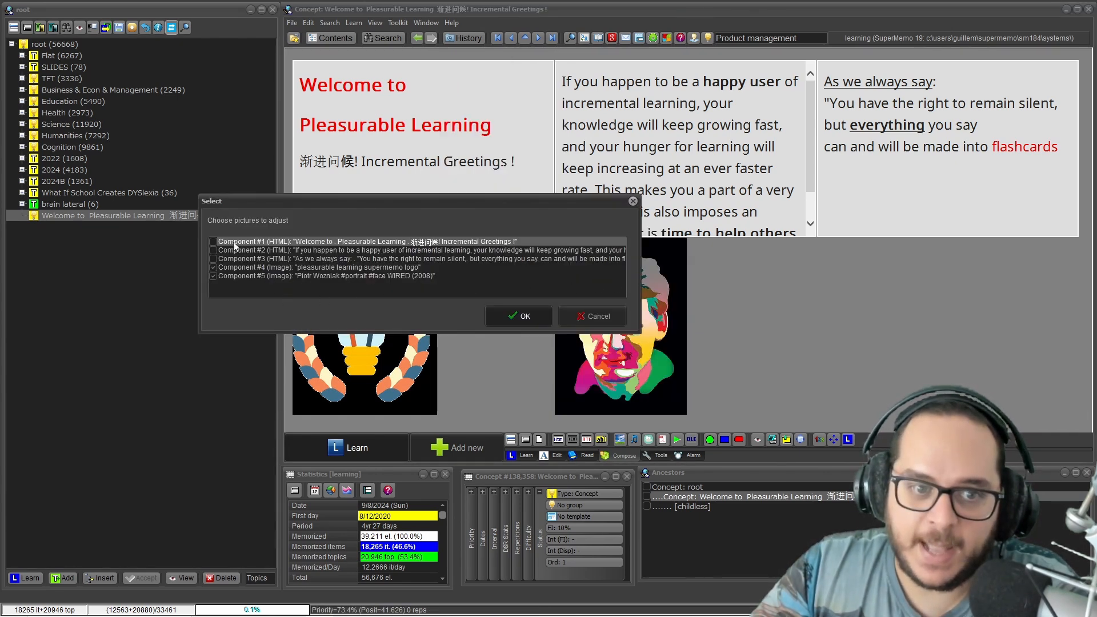
pyautogui.moveTo(215, 201)
pyautogui.mouseDown()
pyautogui.moveTo(280, 216)
pyautogui.moveTo(199, 204)
pyautogui.mouseUp()
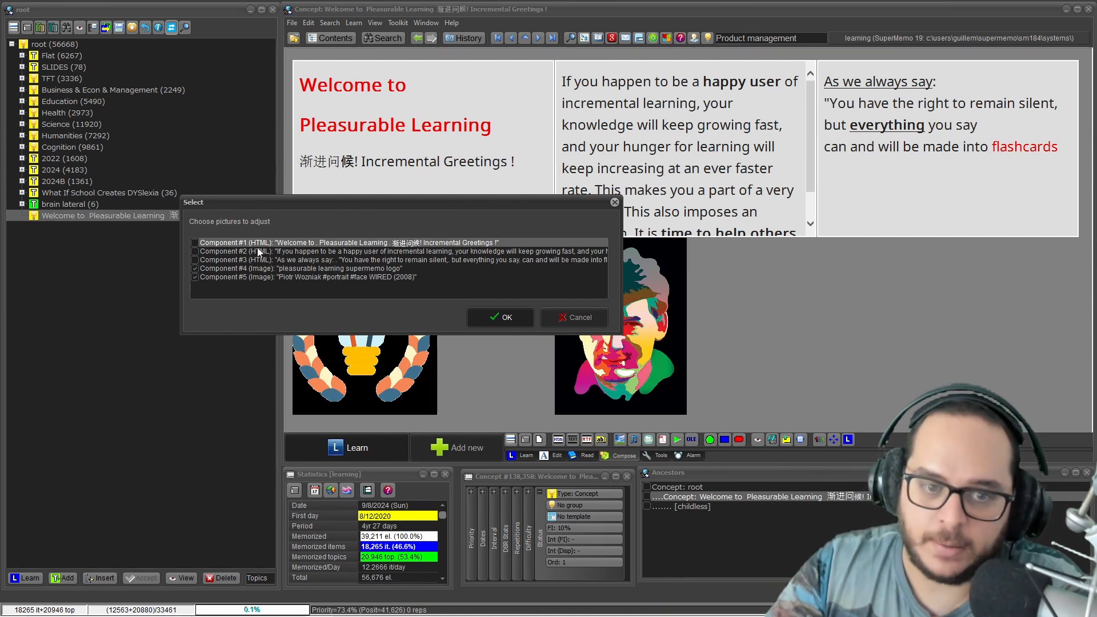
pyautogui.click(500, 317)
# Tile only the three HTML components in 1 row and 3 columns, leaving out both images.
pyautogui.hotkey('shift', 'alt', 't')
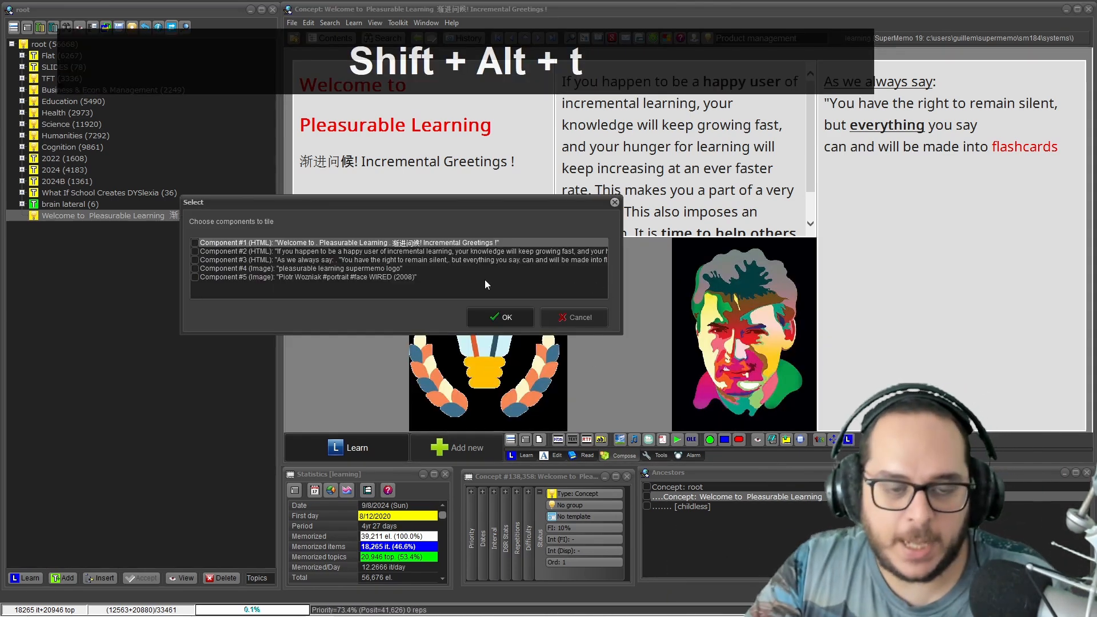
pyautogui.click(194, 243)
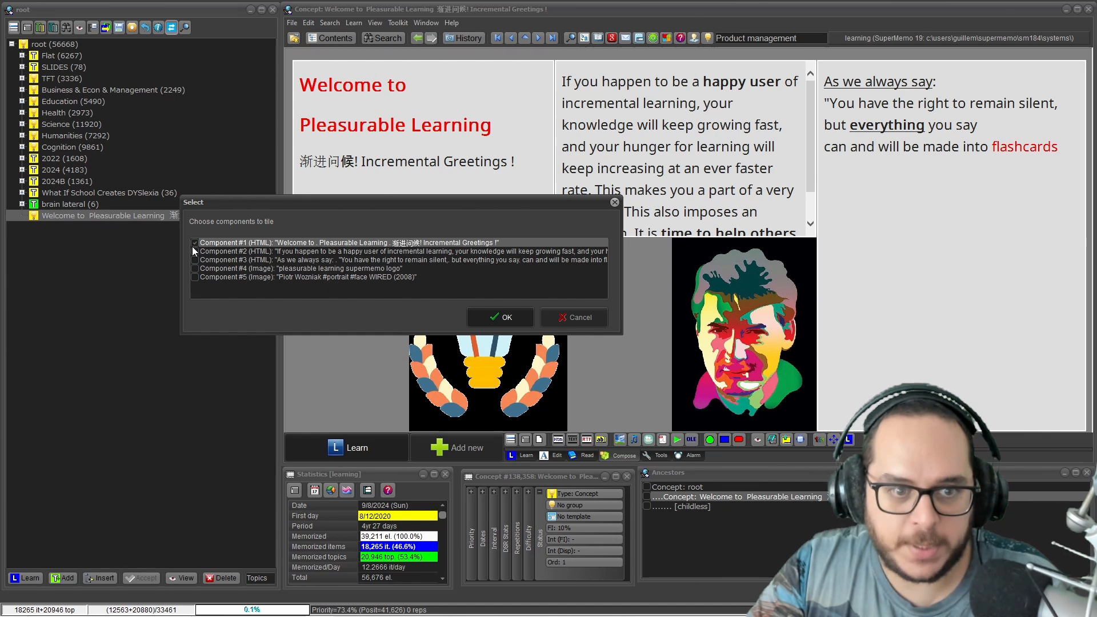
pyautogui.click(195, 252)
pyautogui.click(195, 260)
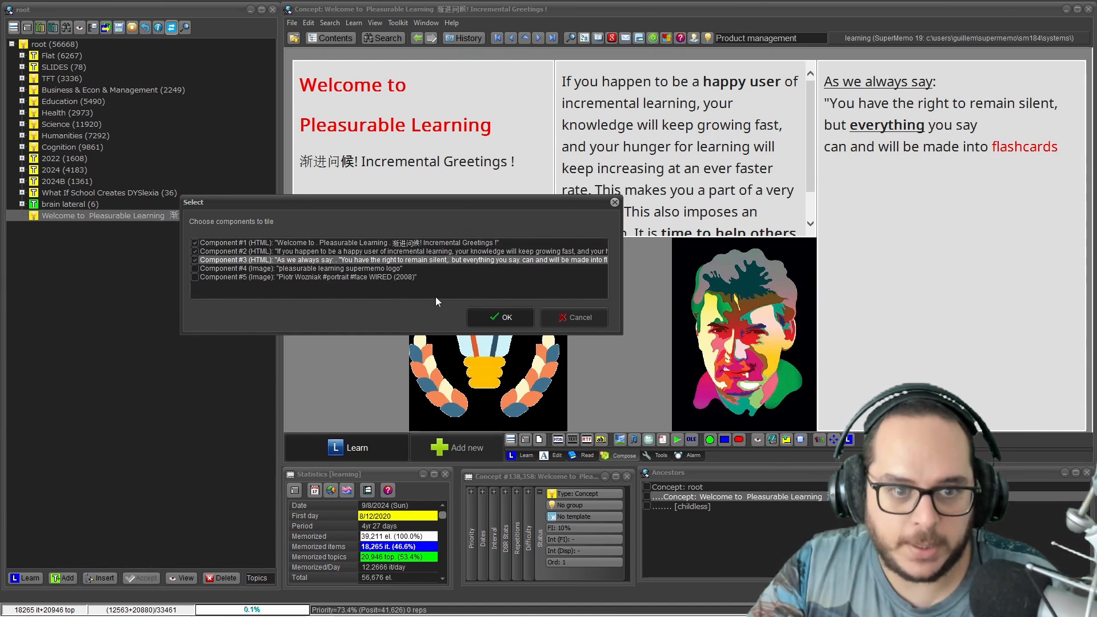
pyautogui.click(505, 317)
pyautogui.write('1')
pyautogui.press('Tab')
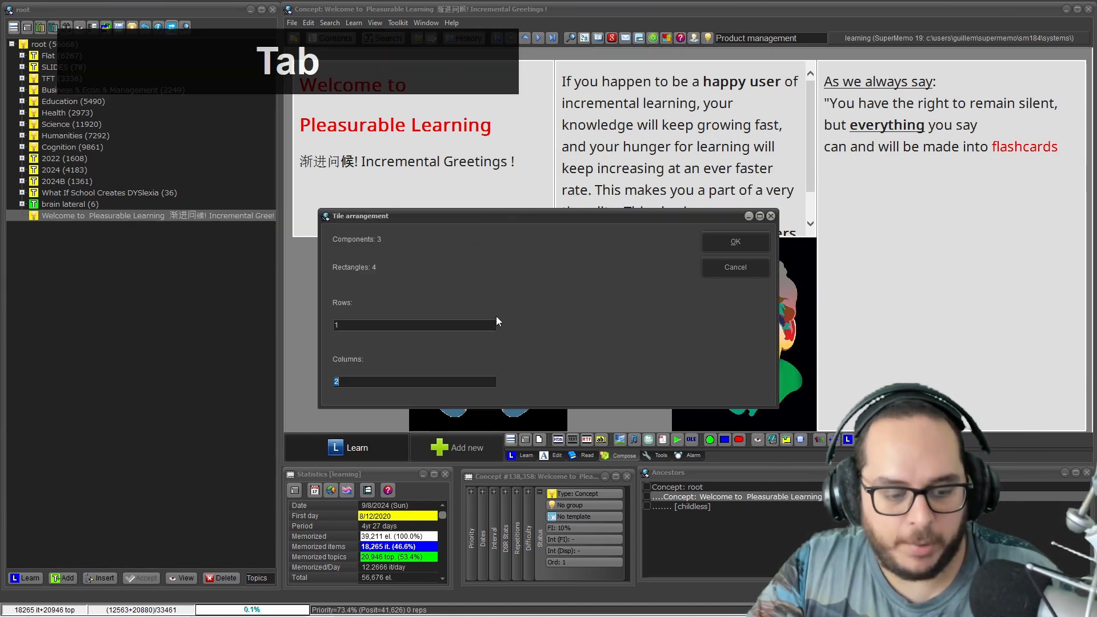
pyautogui.write('3')
pyautogui.click(709, 243)
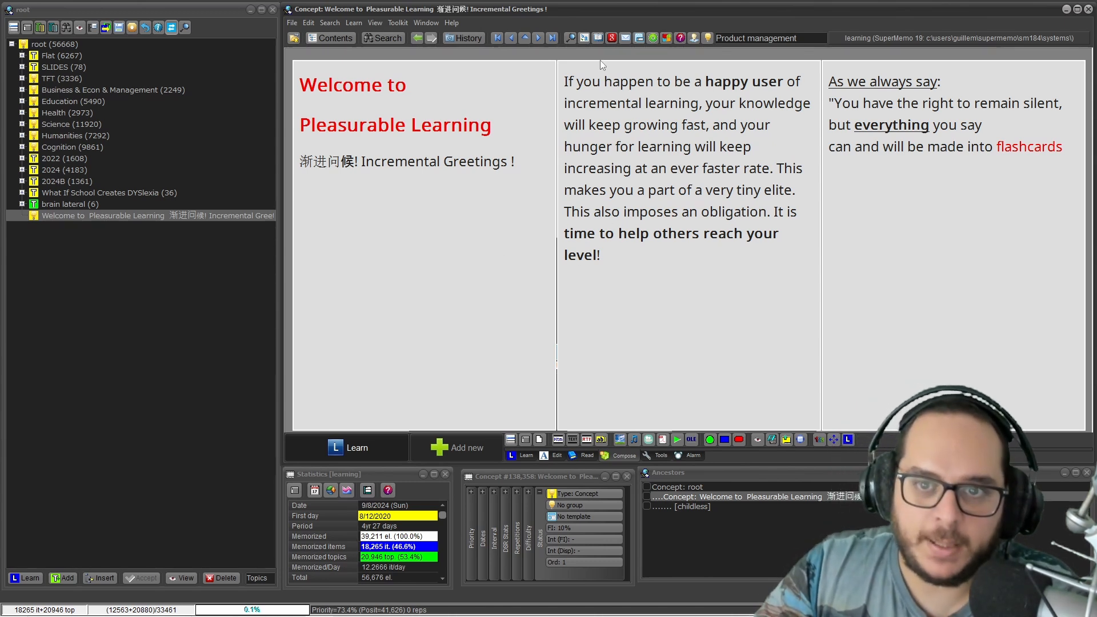
# Switch to editing mode to check the two images behind the text components, and leave the welcome text's editing mode.
pyautogui.click(963, 206)
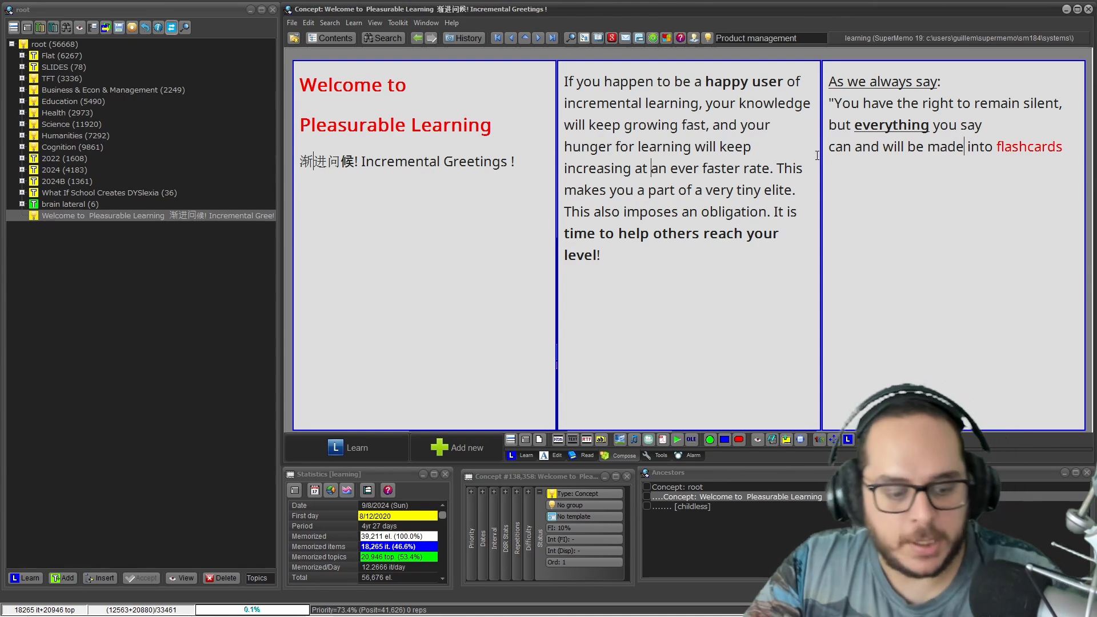
pyautogui.hotkey('ctrl', 'e')
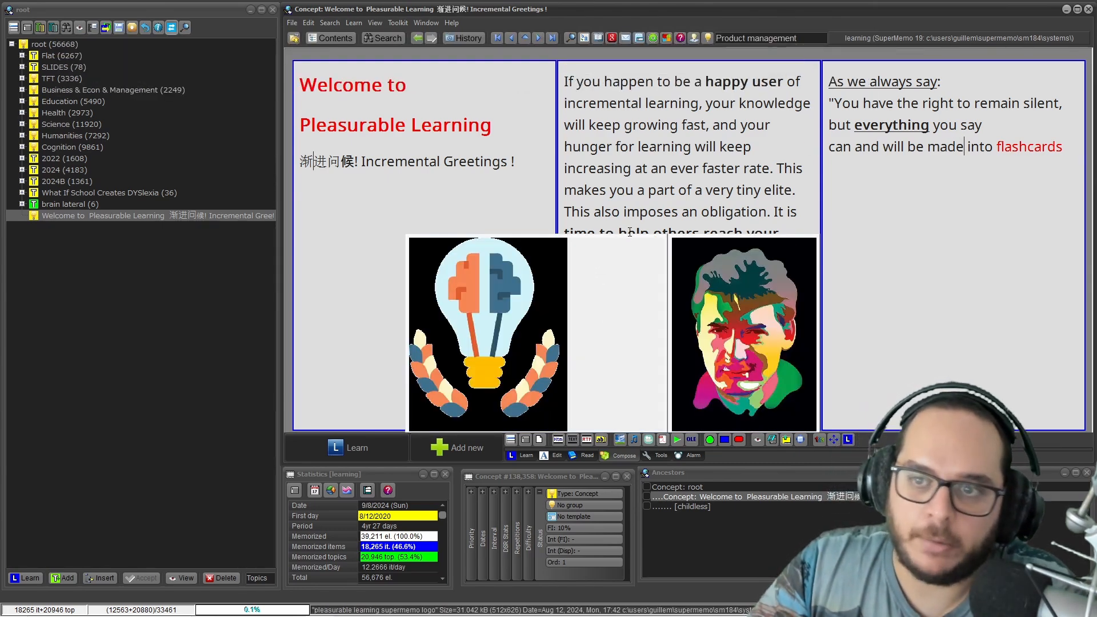
pyautogui.click(651, 168)
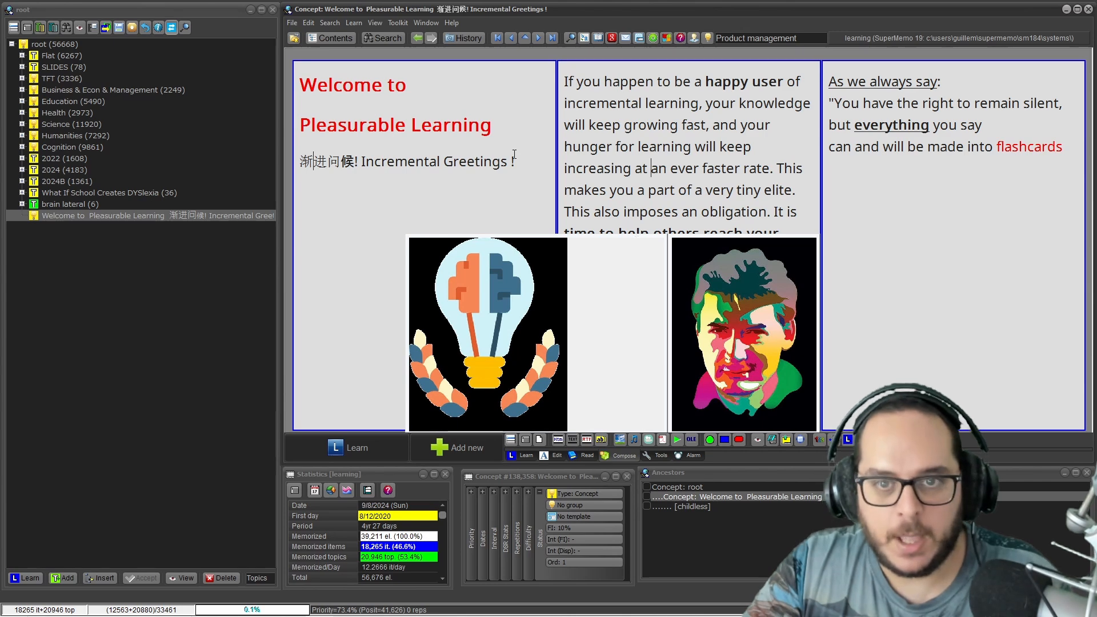
pyautogui.press('Escape')
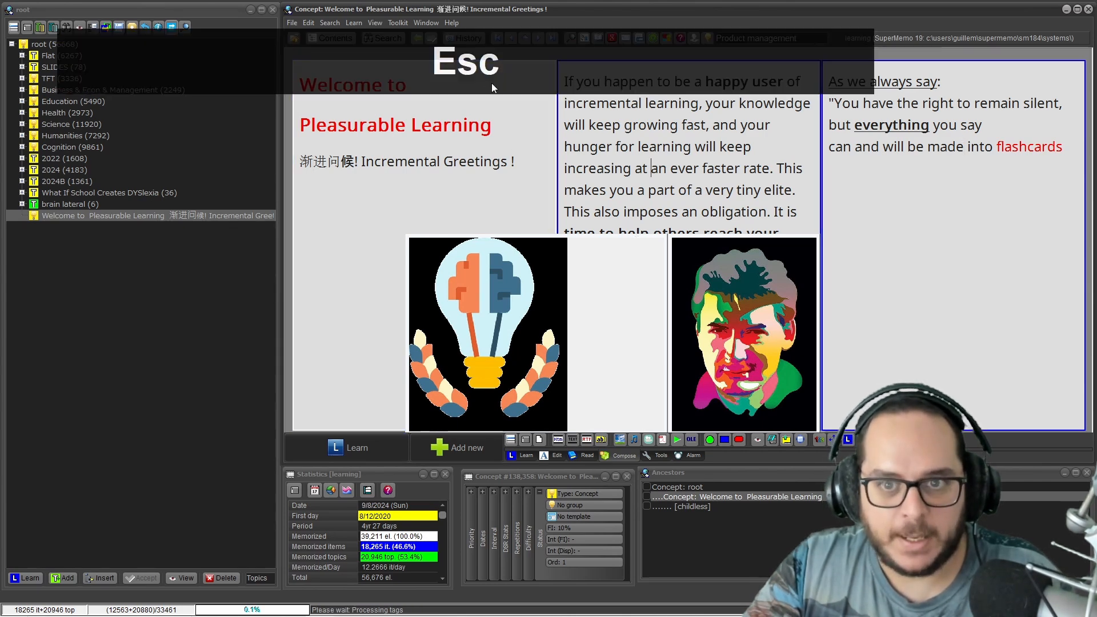
# Tile all five text and image components in 2 rows and 3 columns.
pyautogui.press('shift')
pyautogui.hotkey('shift', 'alt', 't')
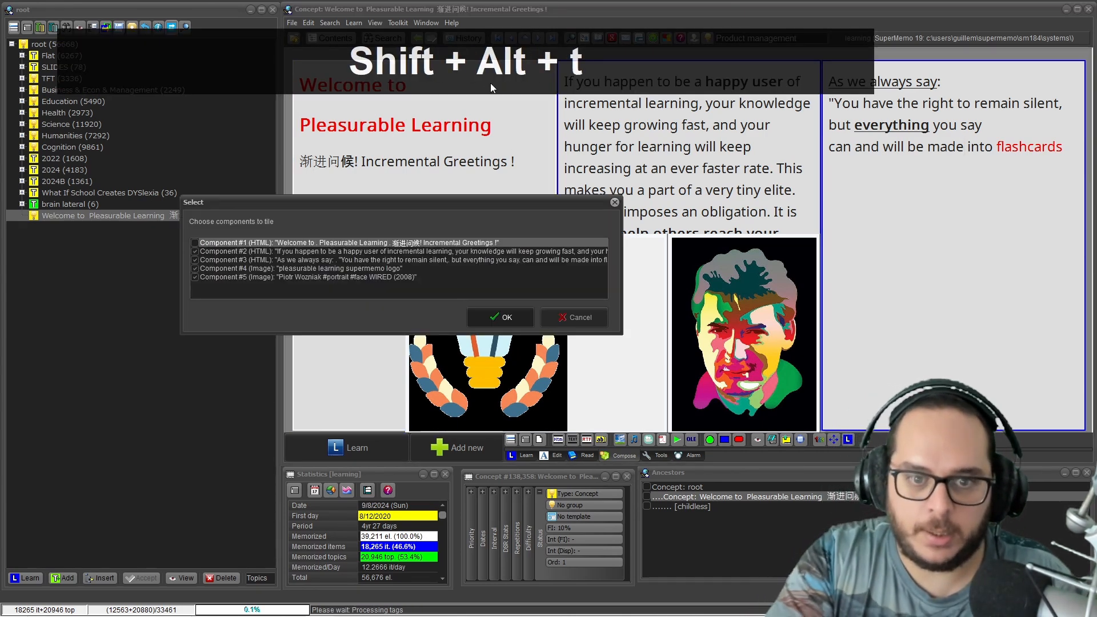
pyautogui.hotkey('ctrl', 'a')
pyautogui.press('Return')
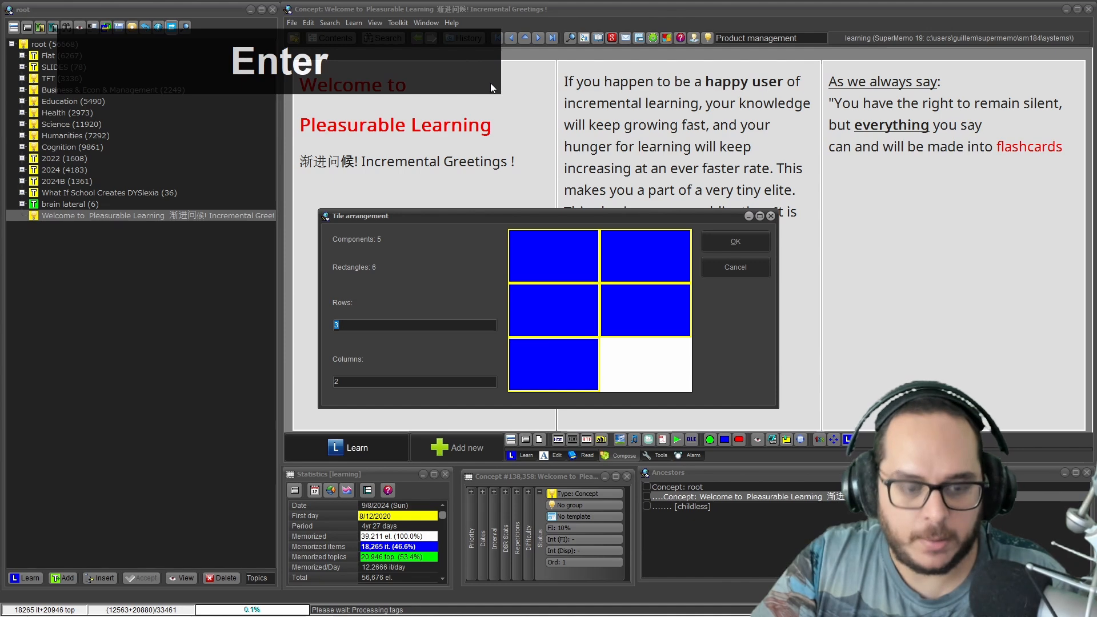
pyautogui.write('2')
pyautogui.press('Tab')
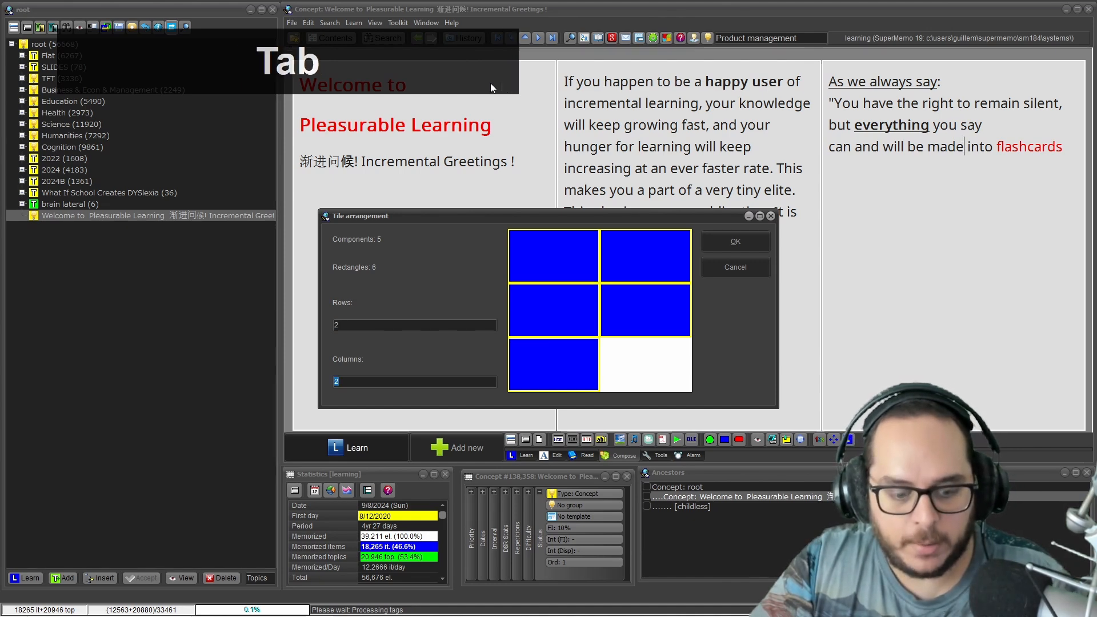
pyautogui.write('3')
pyautogui.press('Return')
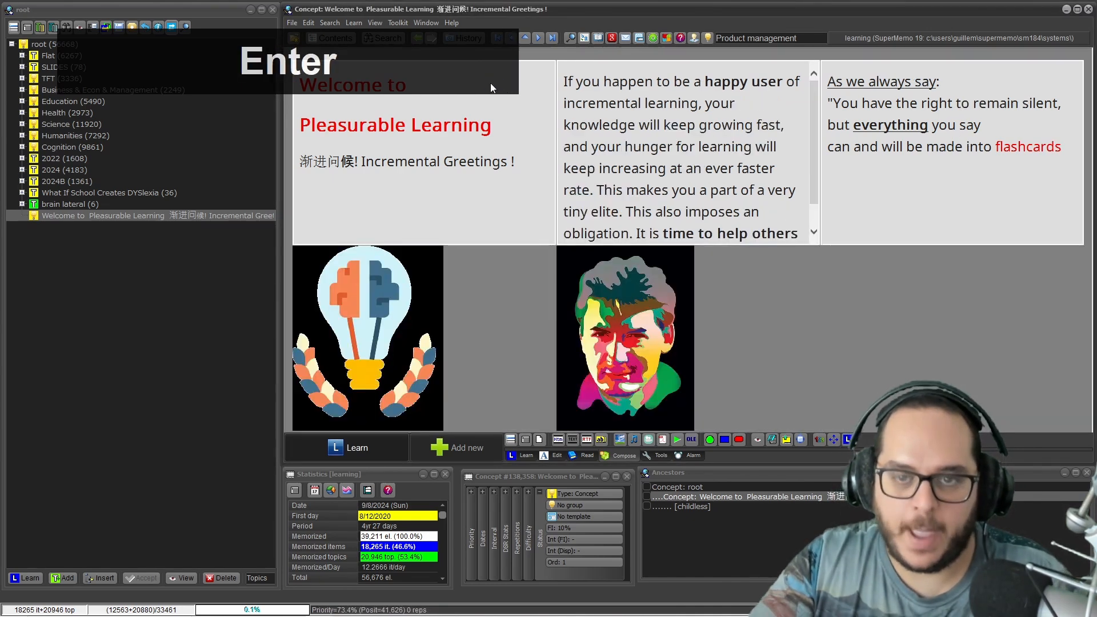
# Apply Fit sizes repeatedly to the tiled components of the welcome element.
pyautogui.rightClick(454, 49)
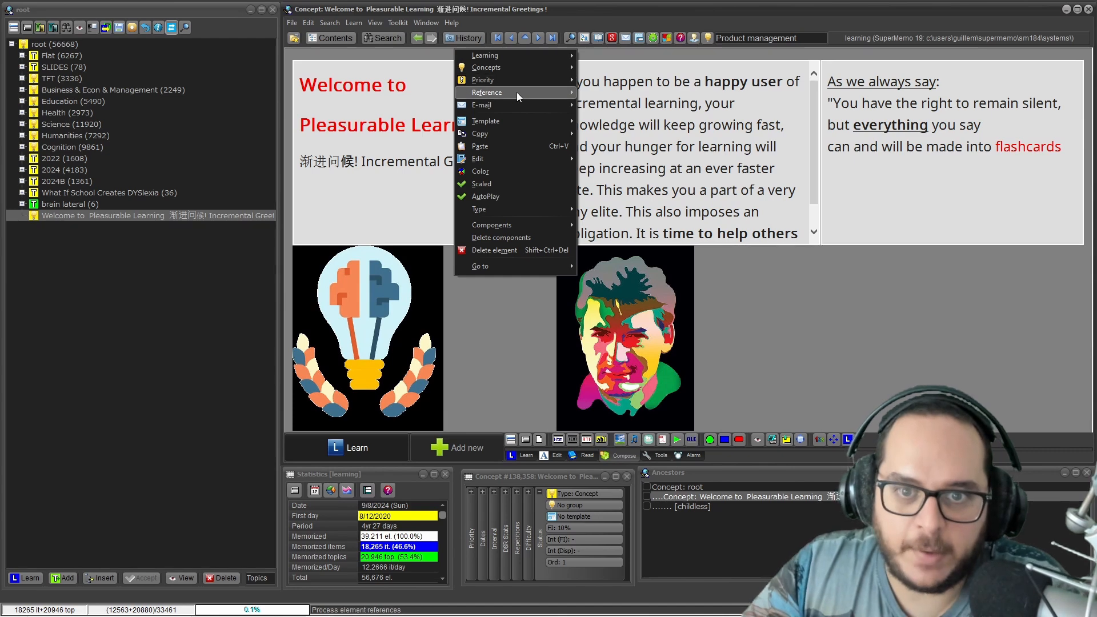
pyautogui.moveTo(514, 225)
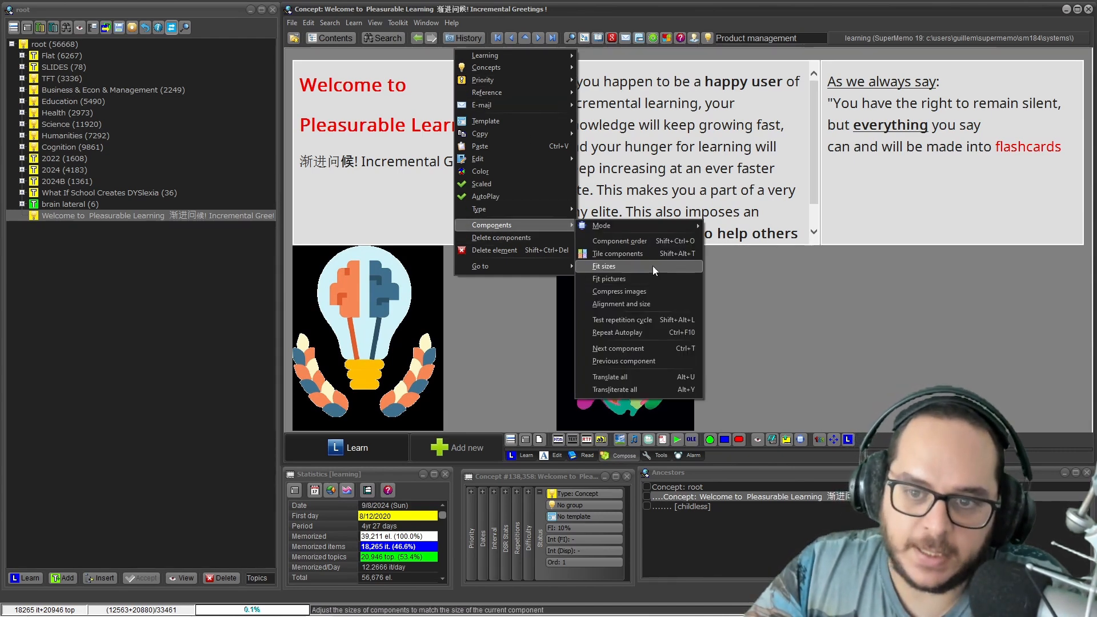
pyautogui.click(652, 265)
pyautogui.rightClick(466, 53)
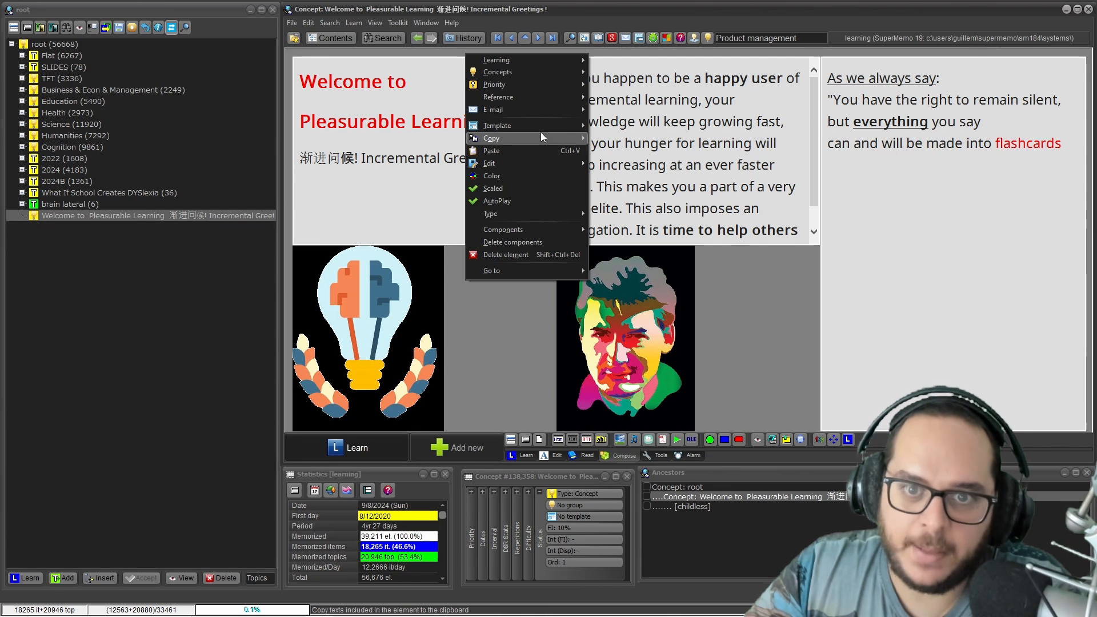
pyautogui.moveTo(534, 228)
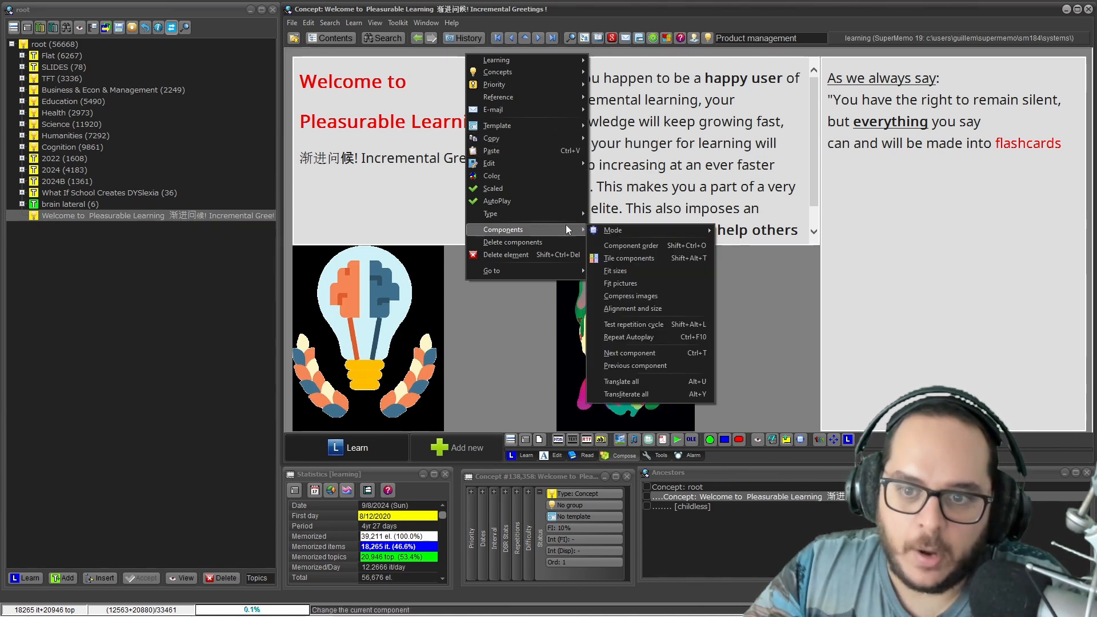
pyautogui.click(623, 270)
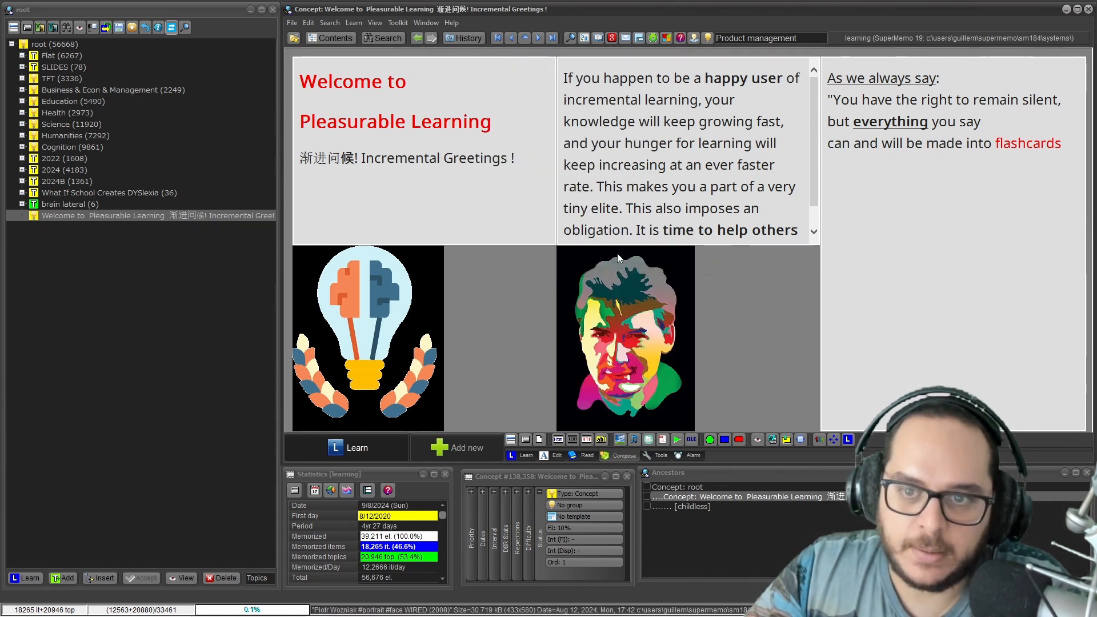
pyautogui.rightClick(319, 50)
pyautogui.moveTo(377, 227)
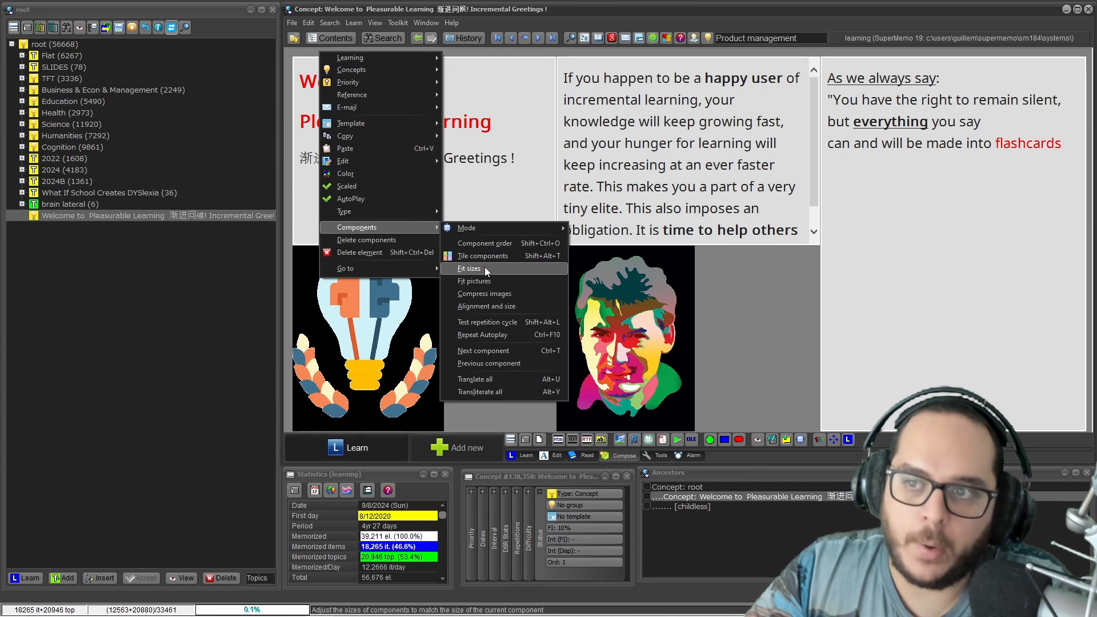
pyautogui.click(485, 266)
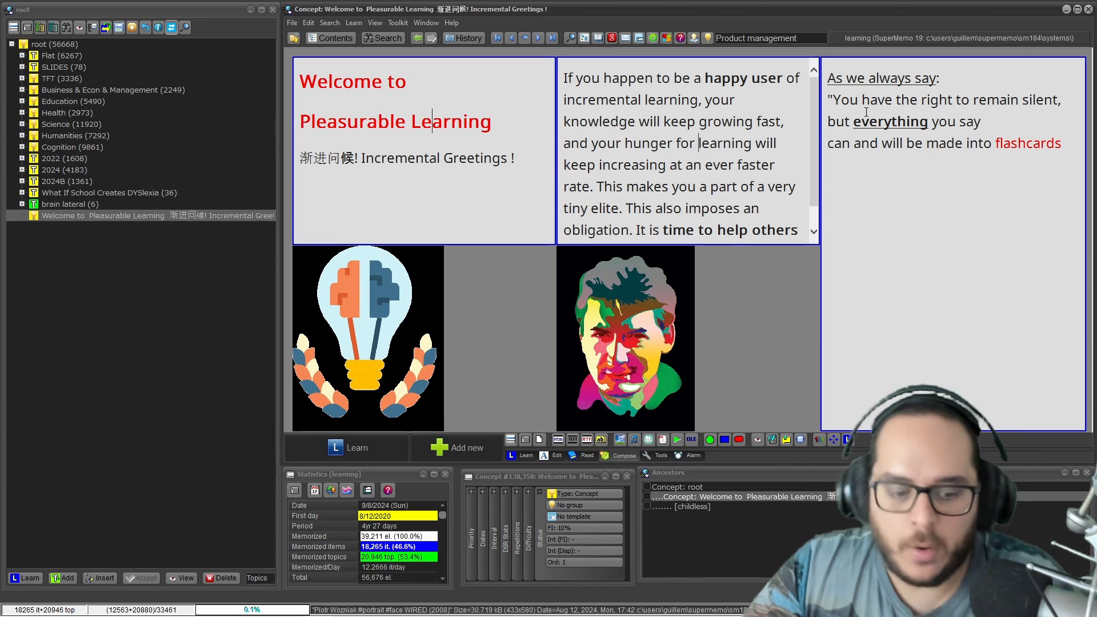
# Leave editing in the other texts, put only the flashcards text component in editing mode, and apply Fit sizes to the element.
pyautogui.press('Escape')
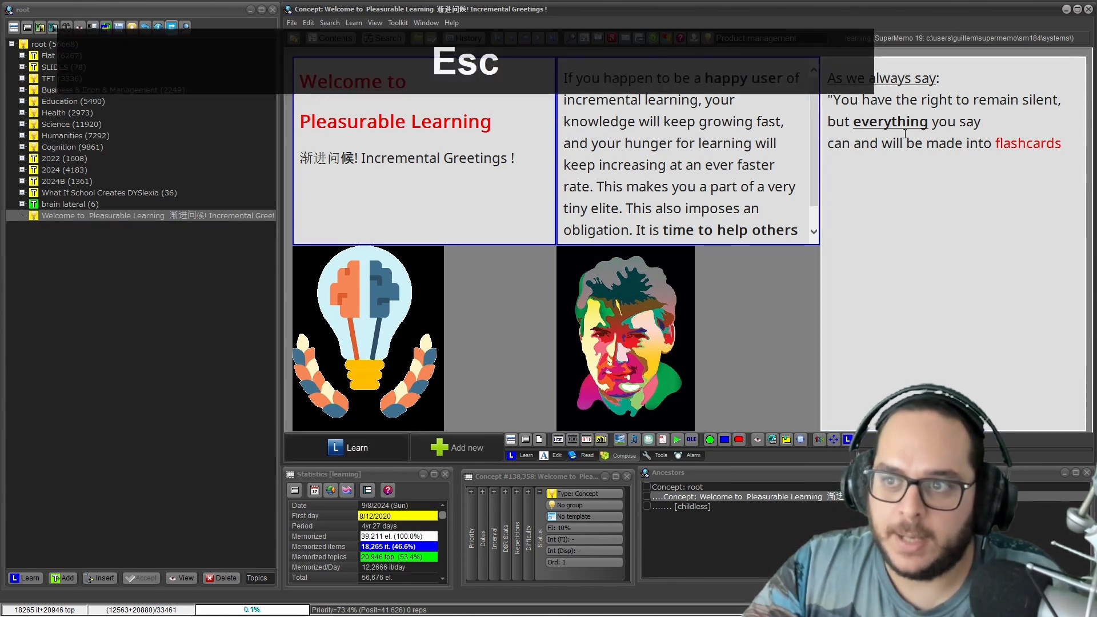
pyautogui.click(946, 98)
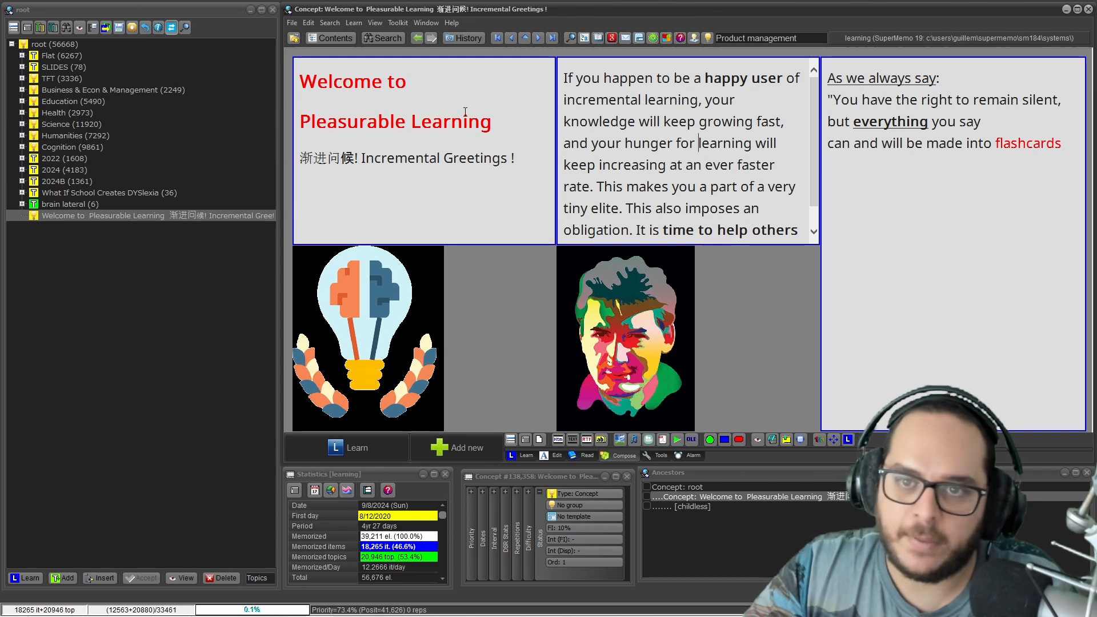
pyautogui.press('Escape')
pyautogui.press('Escape')
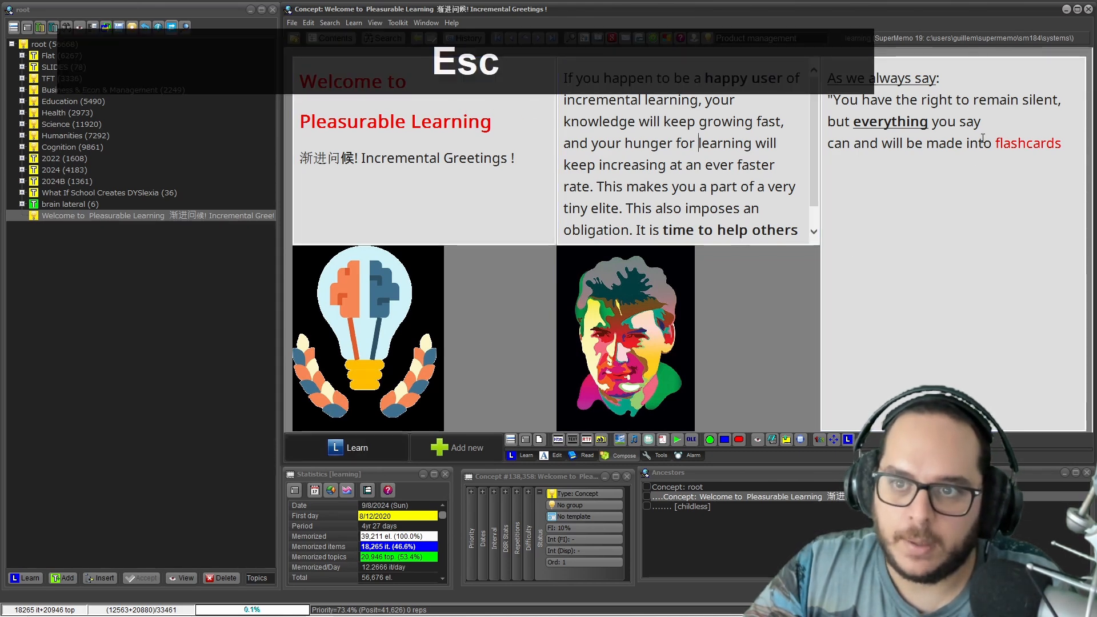
pyautogui.click(983, 138)
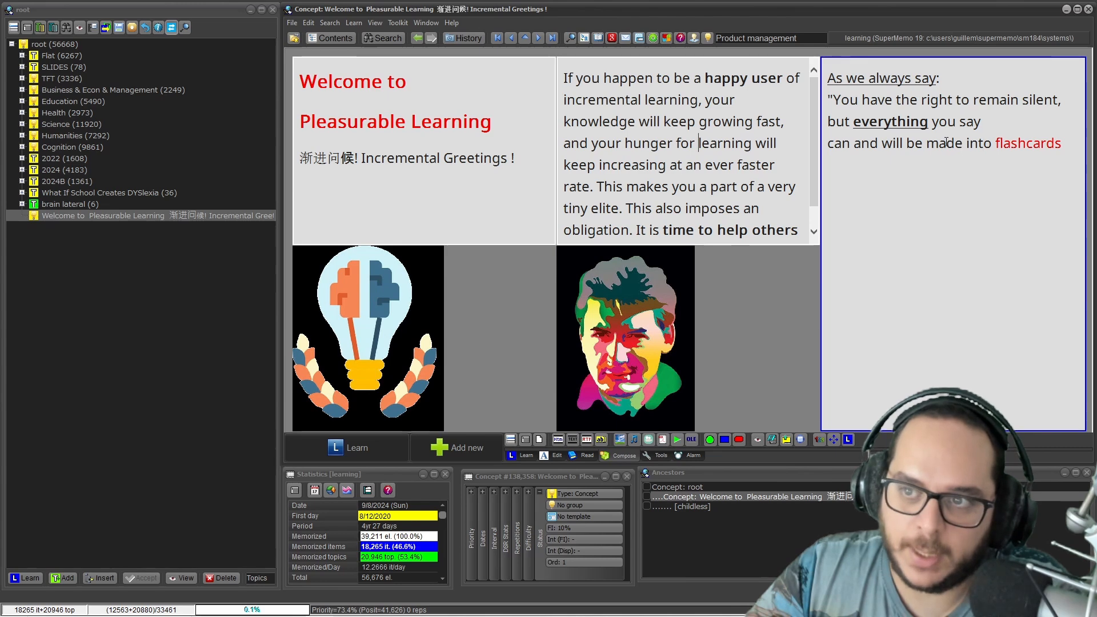
pyautogui.rightClick(775, 53)
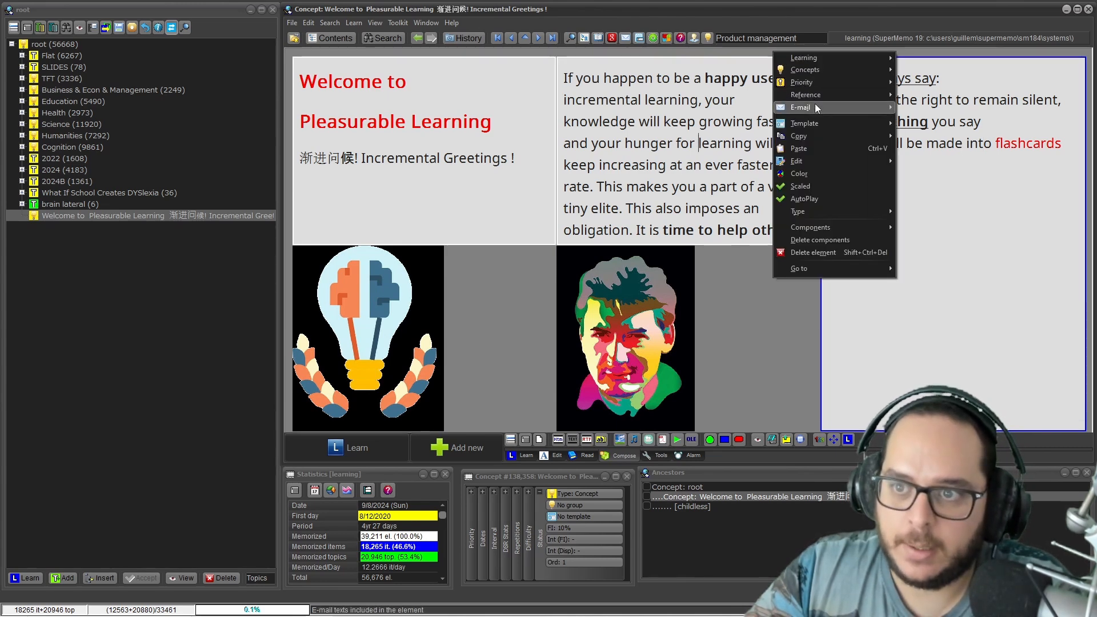
pyautogui.moveTo(818, 231)
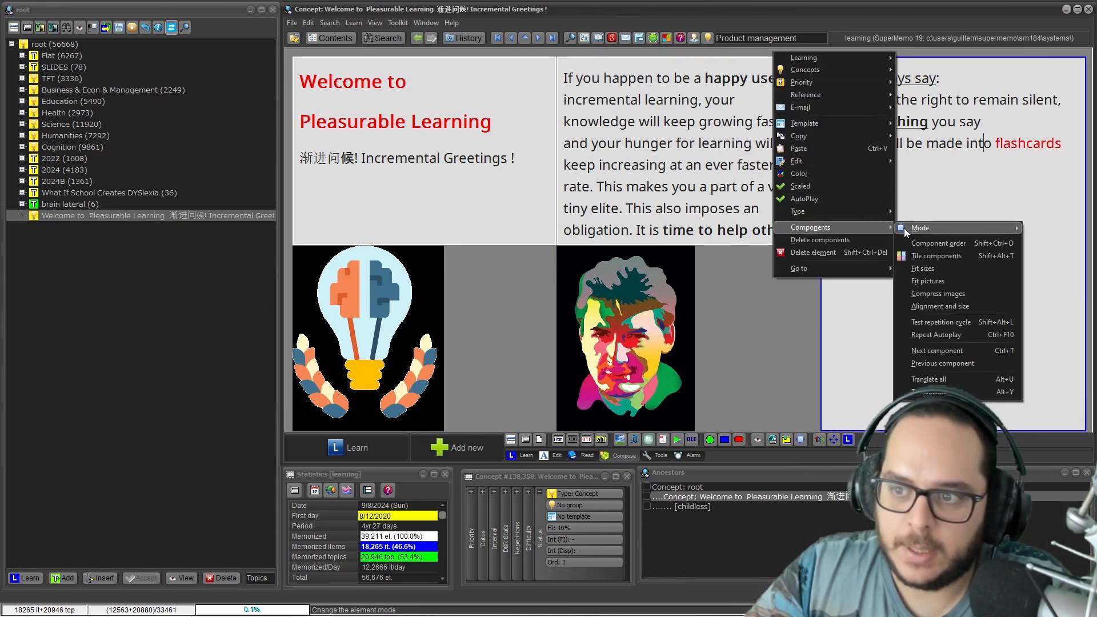
pyautogui.click(939, 270)
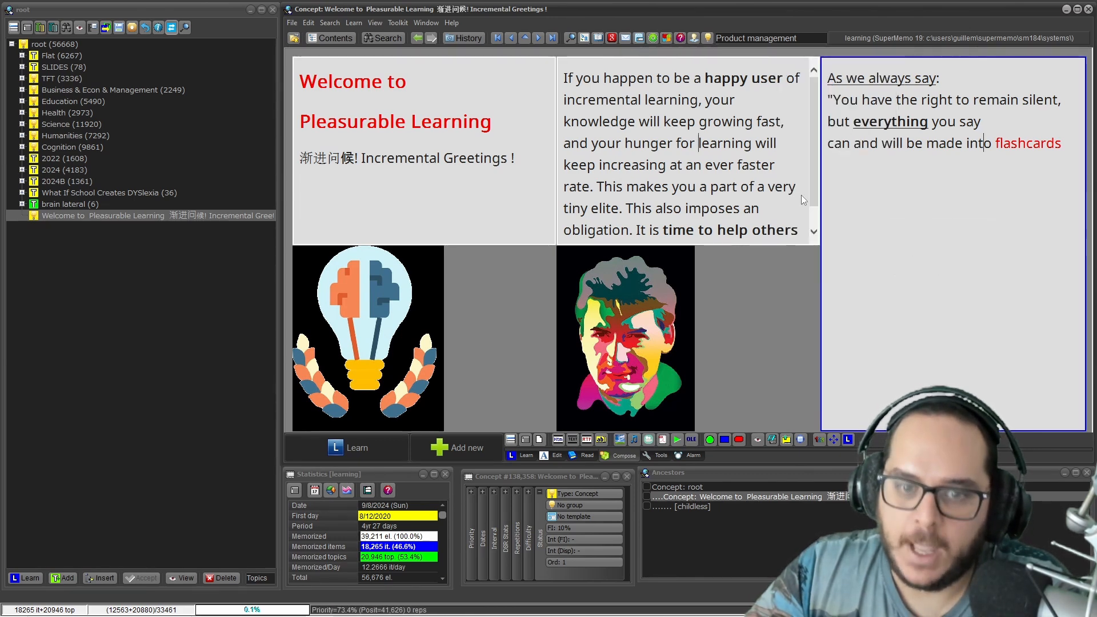
# Apply the Article template to the welcome element and fit its component sizes.
pyautogui.hotkey('ctrl', 'shift', 'm')
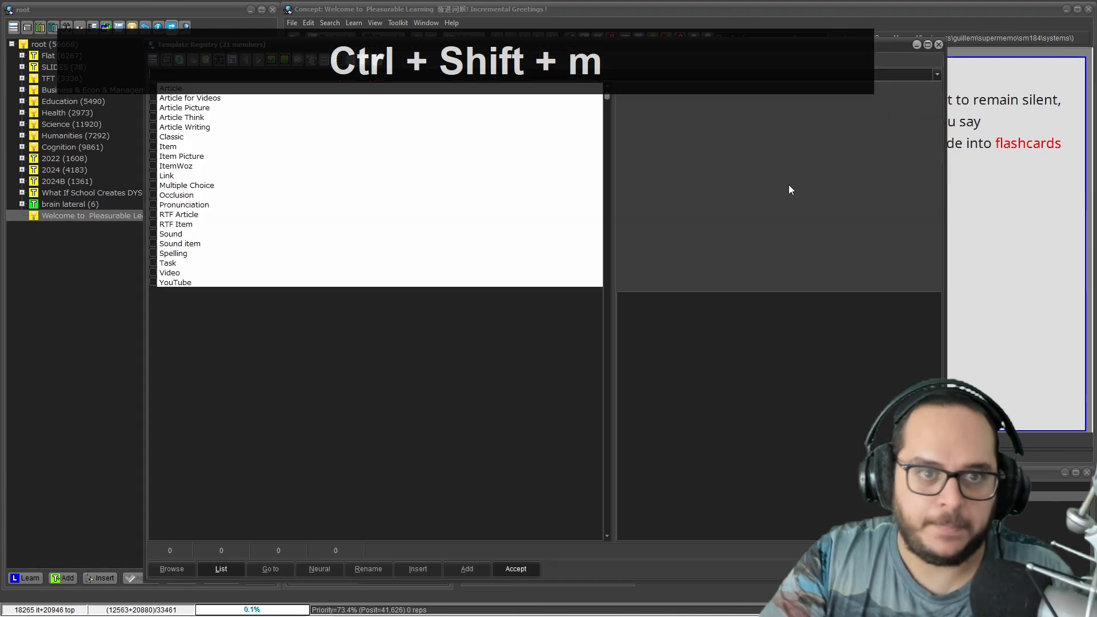
pyautogui.press('Return')
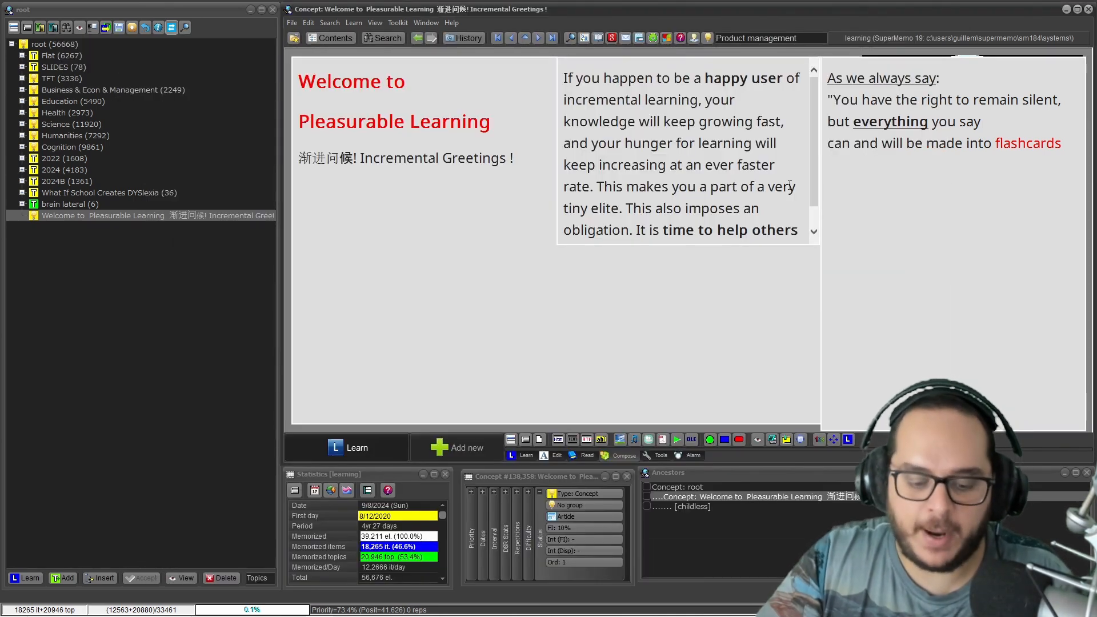
pyautogui.rightClick(402, 53)
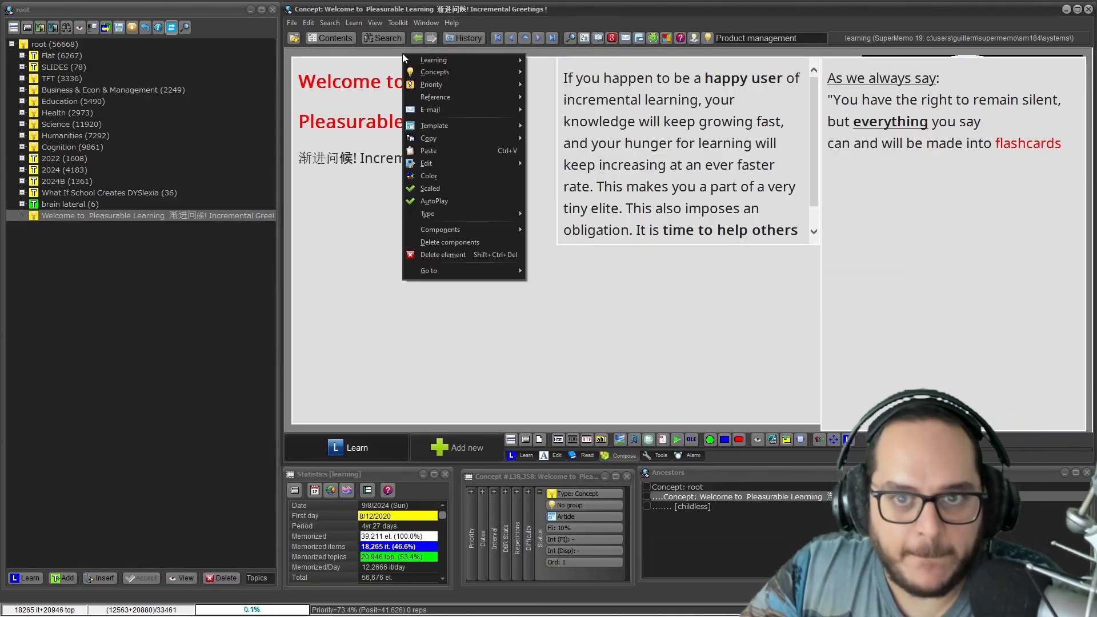
pyautogui.moveTo(459, 235)
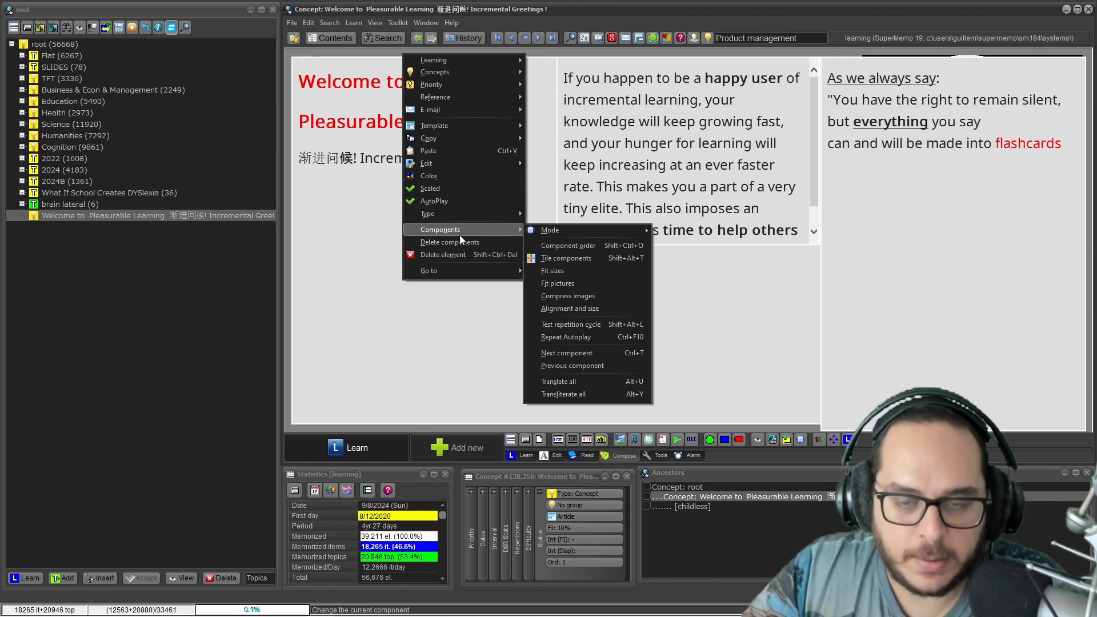
pyautogui.press('Return')
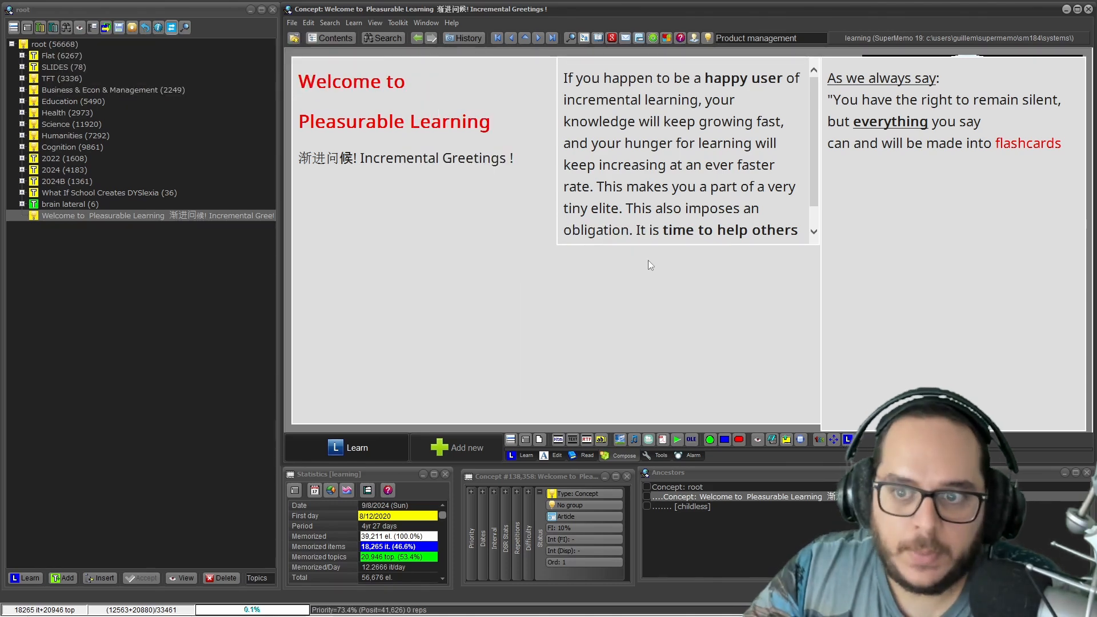
pyautogui.rightClick(411, 53)
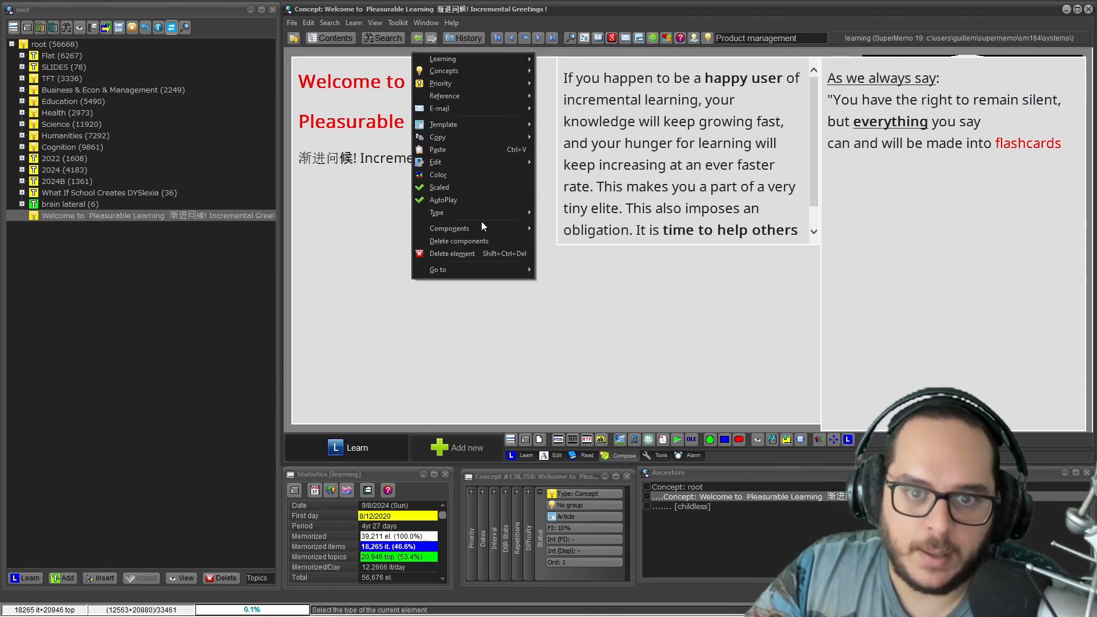
pyautogui.moveTo(507, 228)
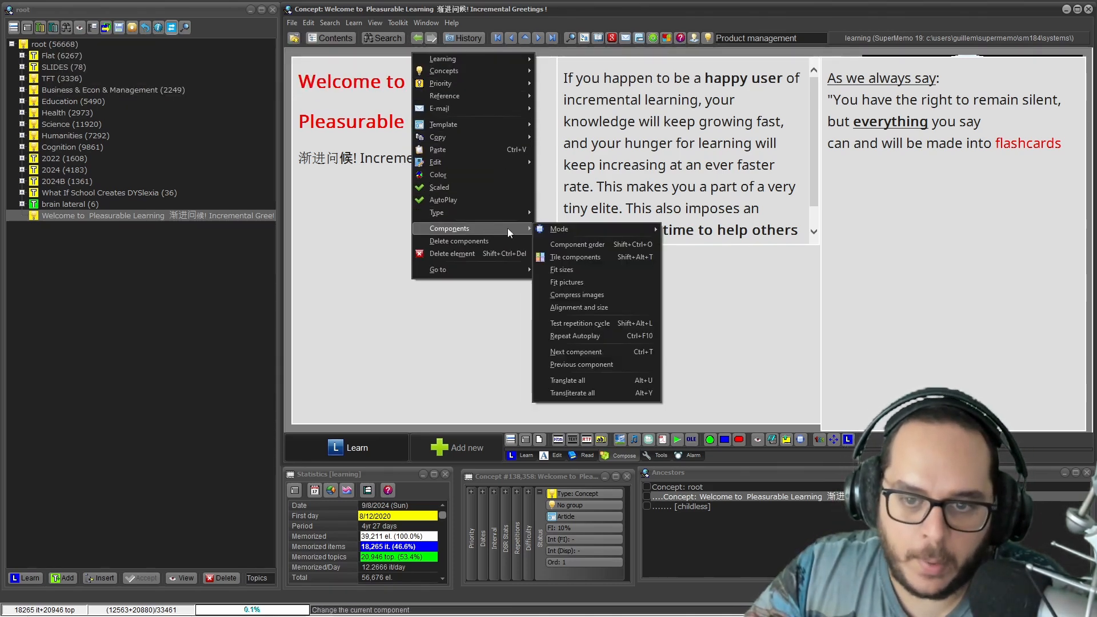
pyautogui.click(623, 269)
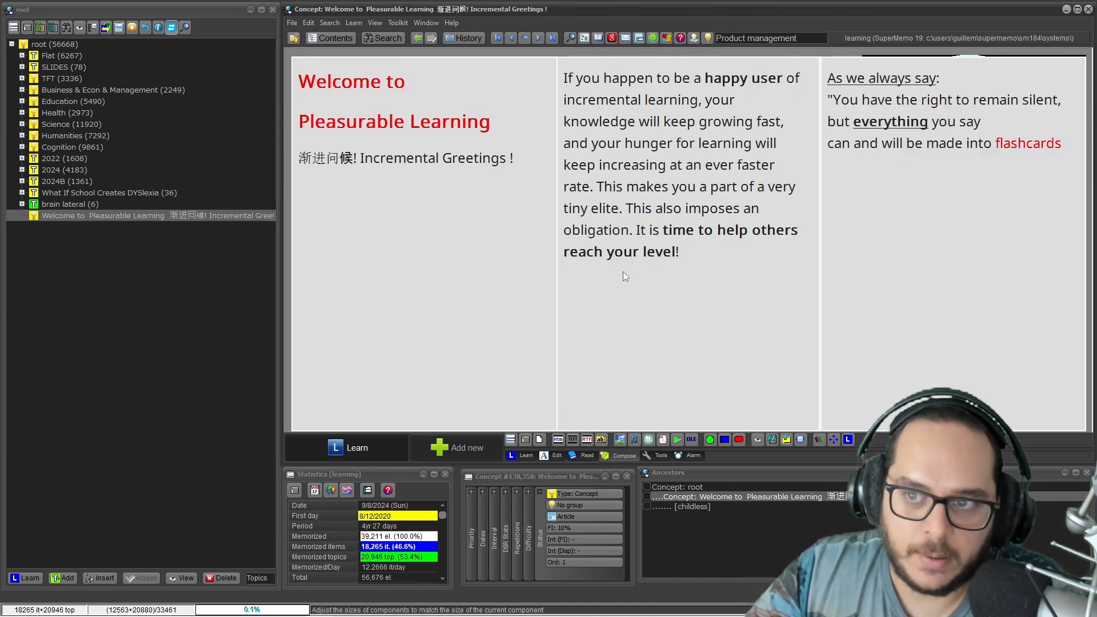
# In dragging mode, shrink the welcome text component and place it in the upper part of the first column, ending back in editing mode.
pyautogui.click(636, 163)
pyautogui.click(947, 144)
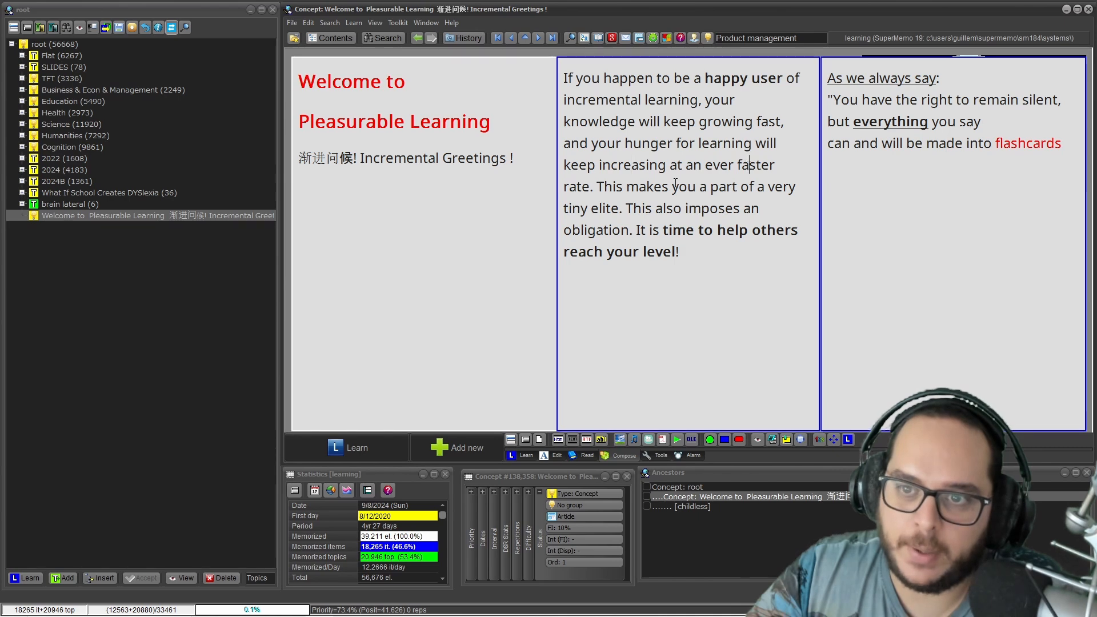
pyautogui.click(515, 197)
pyautogui.hotkey('ctrl', 'e')
pyautogui.press('e')
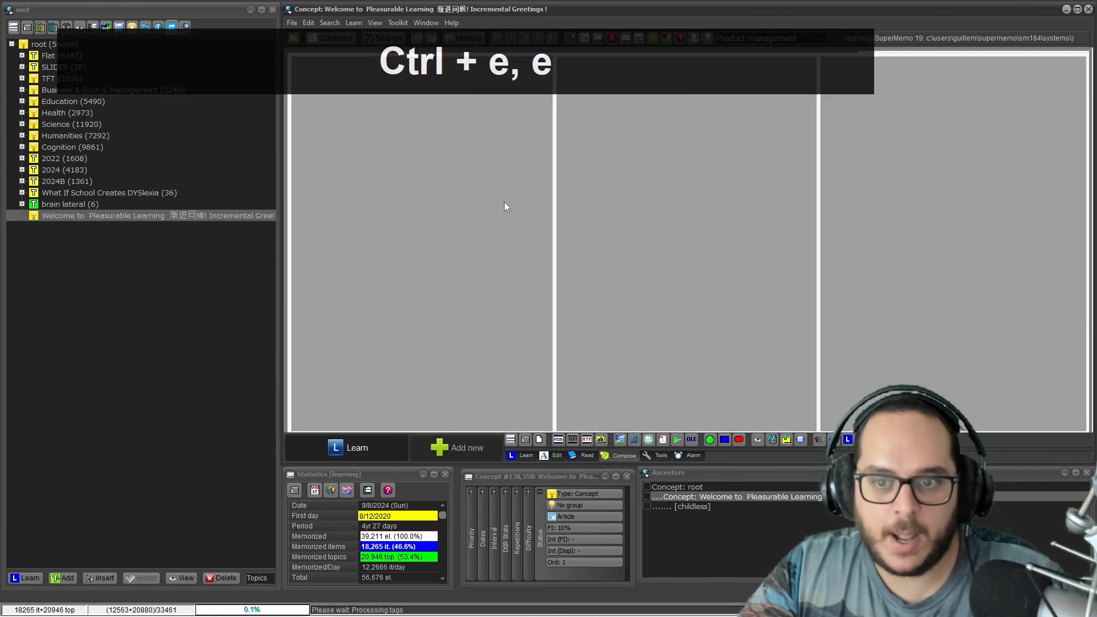
pyautogui.moveTo(502, 55); pyautogui.dragTo(847, 327)
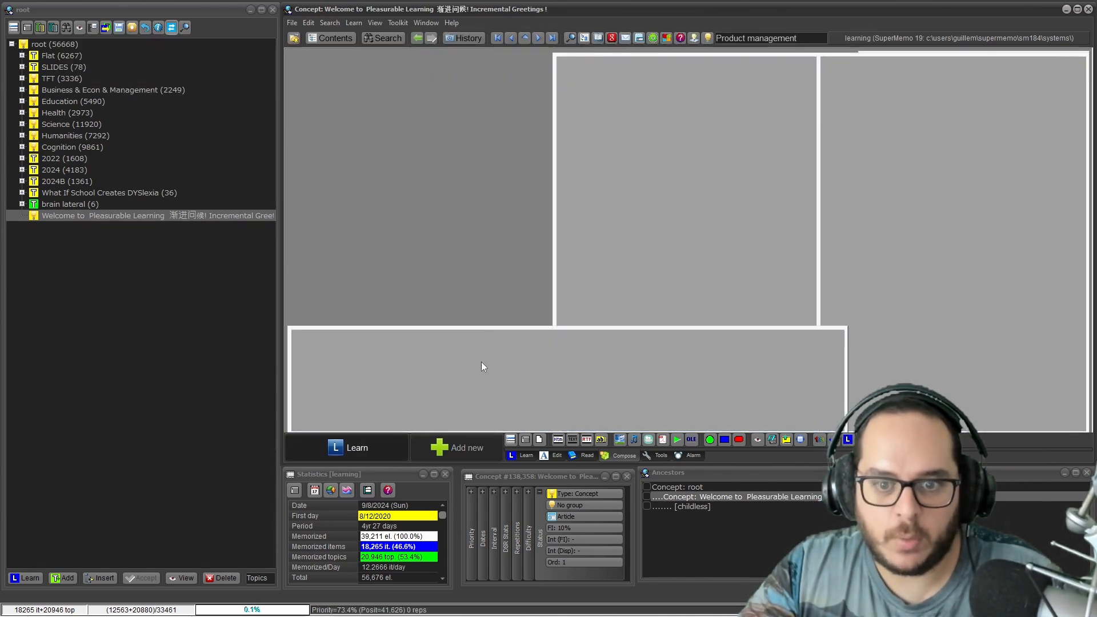
pyautogui.moveTo(481, 362); pyautogui.dragTo(492, 98)
pyautogui.moveTo(856, 172); pyautogui.dragTo(506, 201)
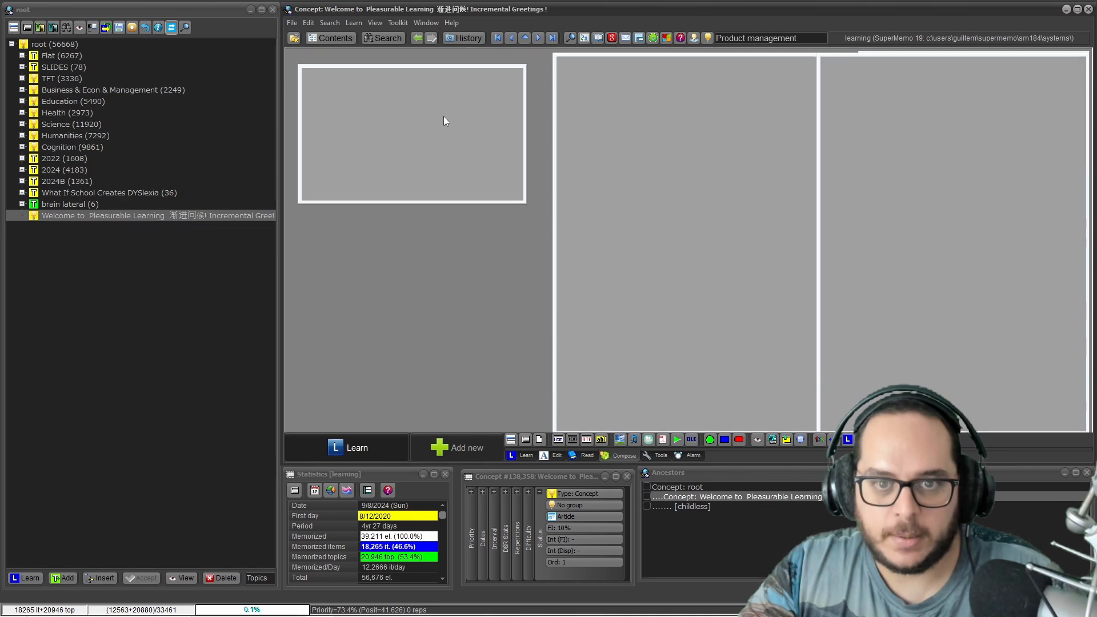
pyautogui.hotkey('ctrl', 'e')
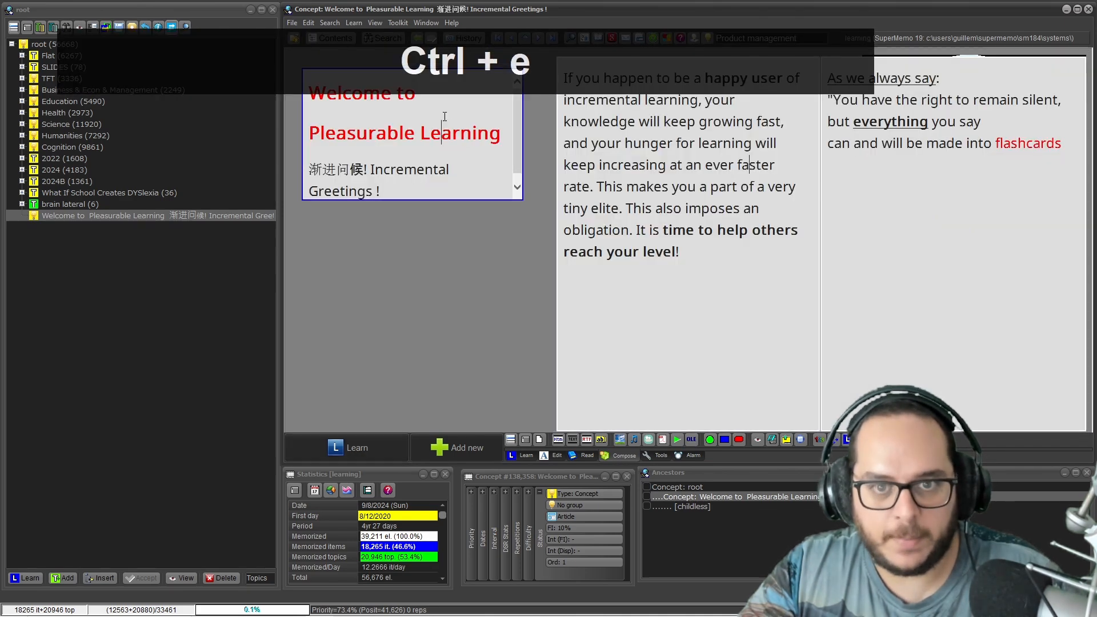
# Fit the component sizes while the shrunken welcome text component is being edited.
pyautogui.rightClick(414, 60)
pyautogui.moveTo(482, 235)
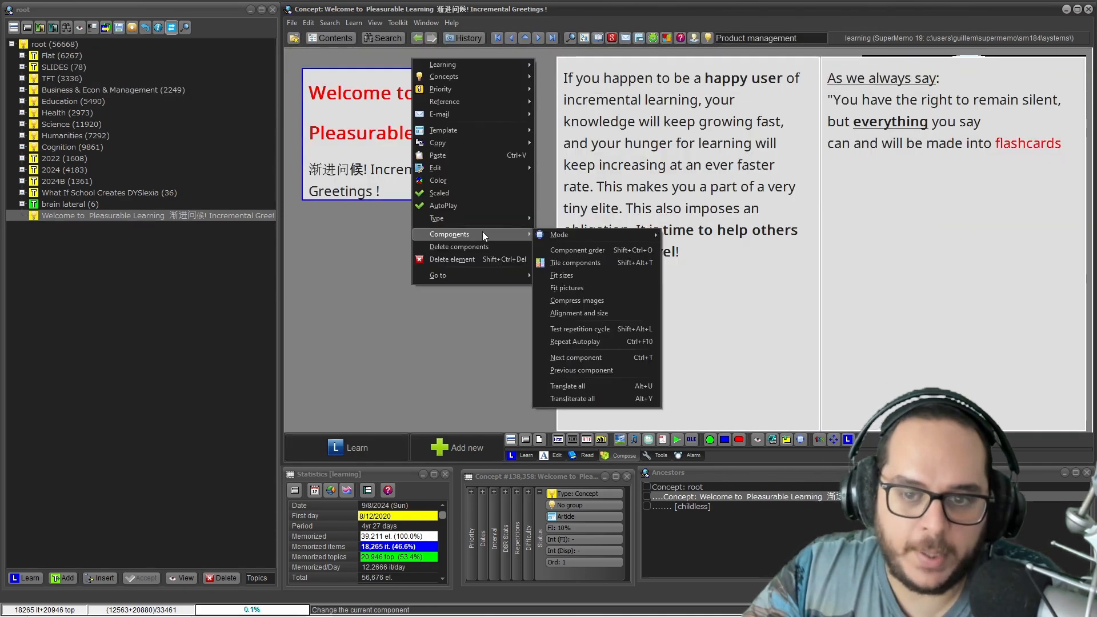
pyautogui.click(587, 273)
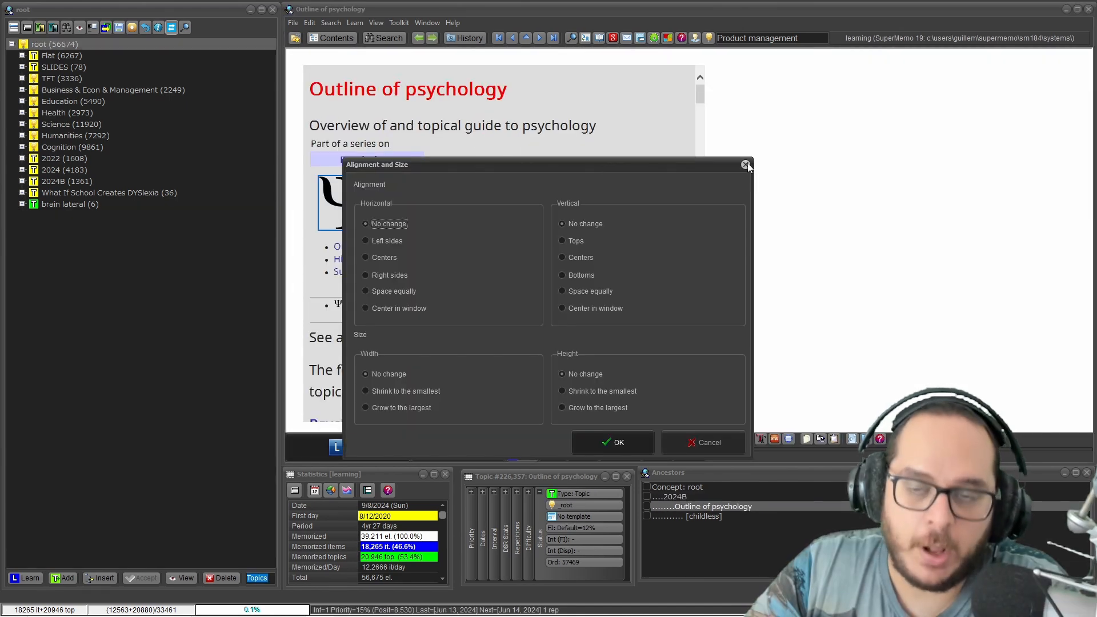
# Close the Alignment and Size options for the Outline of psychology topic without applying changes.
pyautogui.click(746, 165)
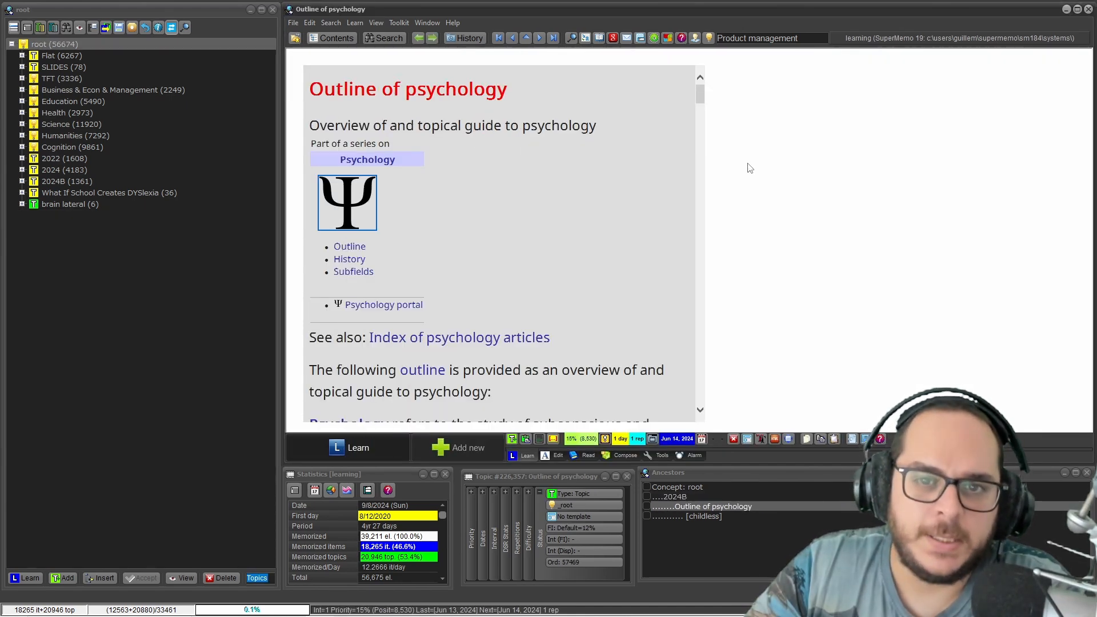